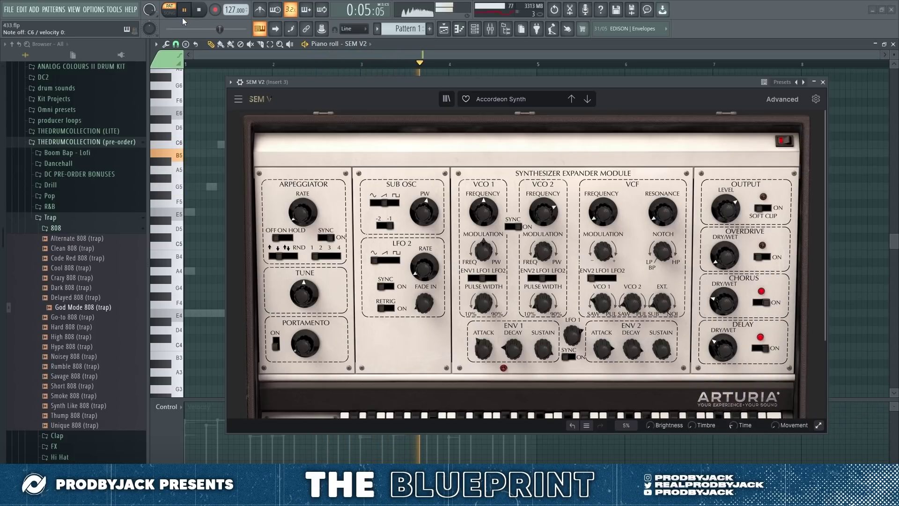
# Place a short E5 note just before bar 2 of the melody and an F#5 note filling the gap up to B5.
pyautogui.click(822, 82)
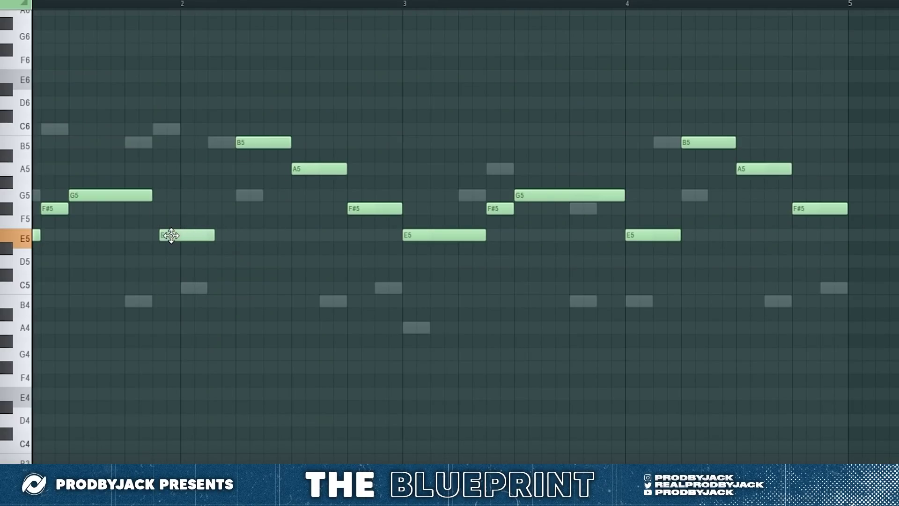
pyautogui.moveTo(171, 235); pyautogui.dragTo(230, 240)
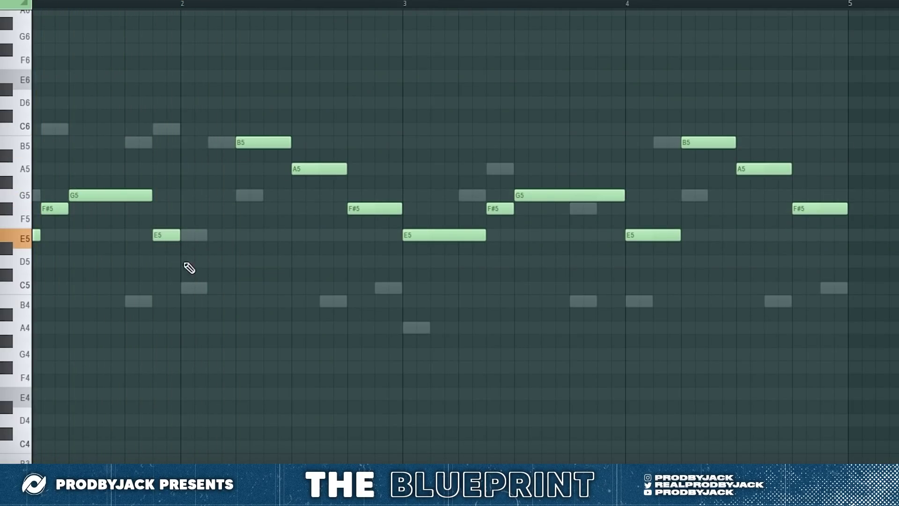
pyautogui.moveTo(202, 291); pyautogui.dragTo(235, 291)
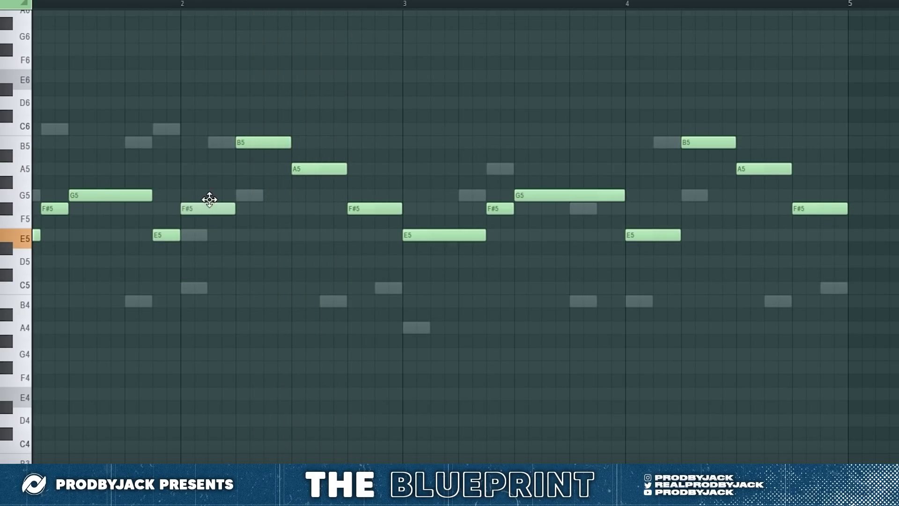
pyautogui.moveTo(210, 200); pyautogui.dragTo(217, 195)
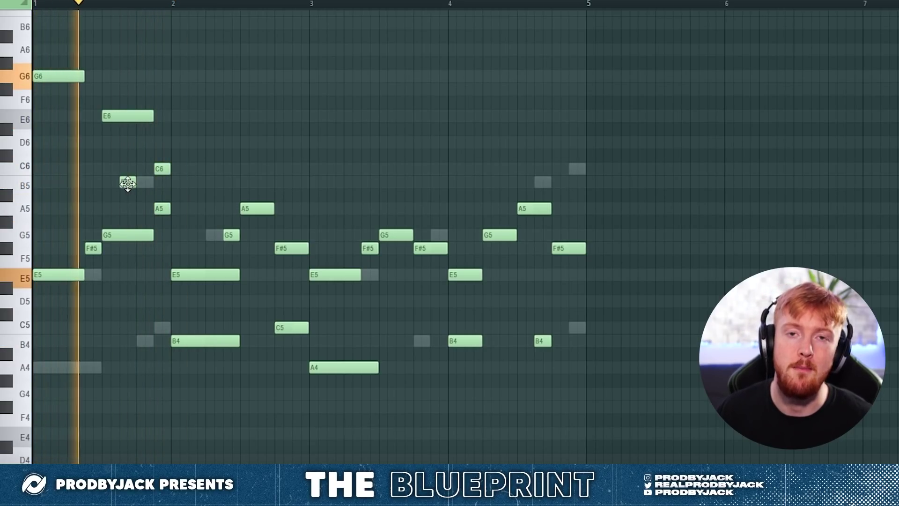
# Lengthen the E5 and B4 notes starting at bar 4 and replace the G5 above them with a shorter G5 at their end.
pyautogui.click(146, 183)
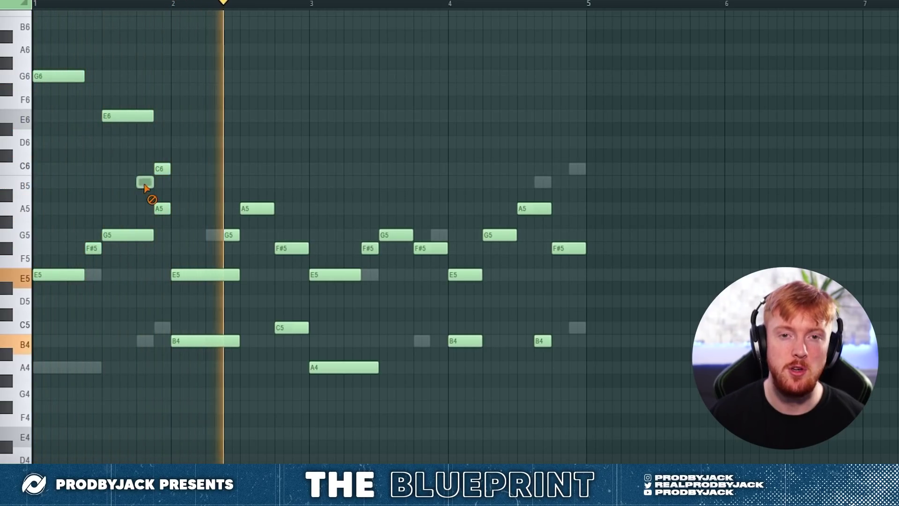
pyautogui.rightClick(145, 184)
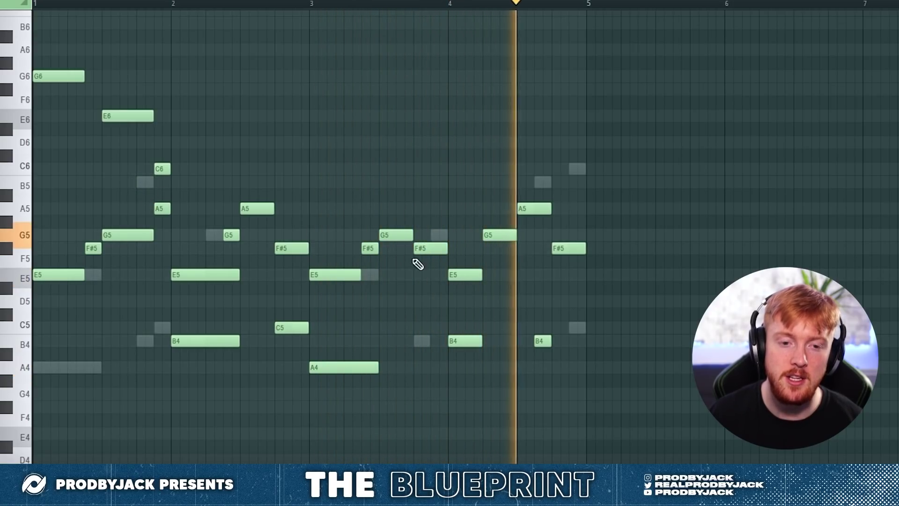
pyautogui.moveTo(480, 295); pyautogui.dragTo(516, 344)
pyautogui.keyDown('ctrl'); pyautogui.click(499, 380); pyautogui.keyUp('ctrl')
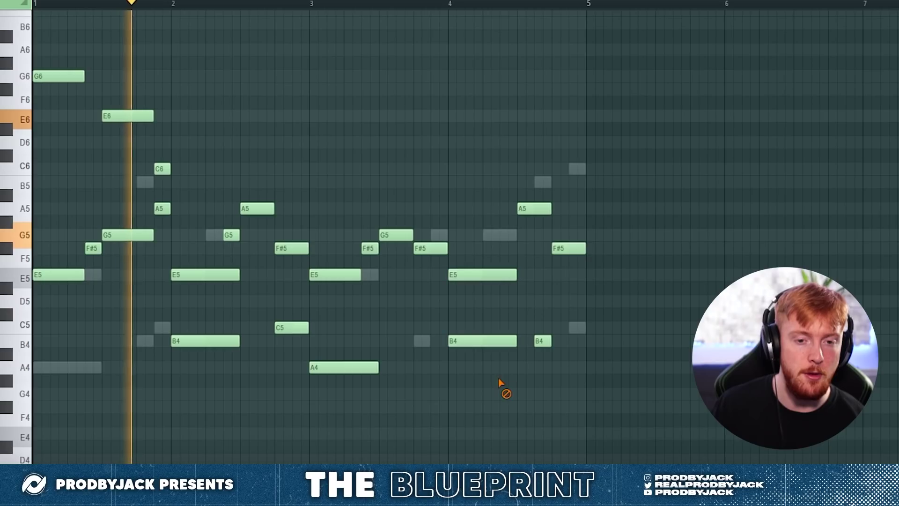
pyautogui.click(506, 235)
pyautogui.moveTo(526, 243); pyautogui.dragTo(515, 242)
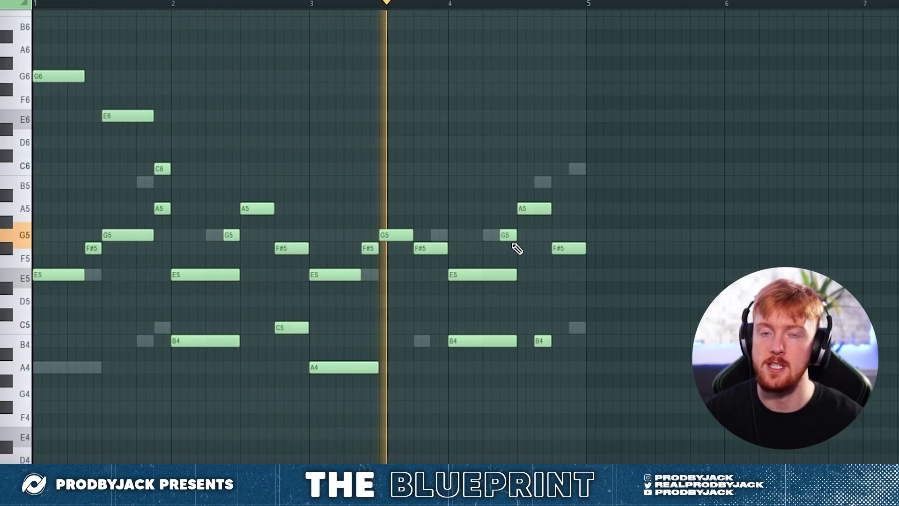
# Add a C5 note beneath the last F#5, extending it to bar 5, and lengthen the E6 note at bar 4.
pyautogui.click(557, 327)
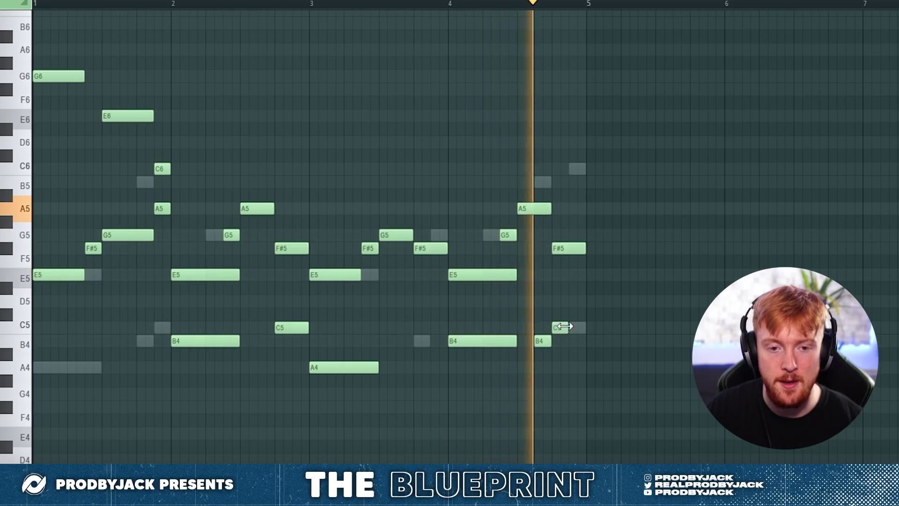
pyautogui.moveTo(570, 327); pyautogui.dragTo(585, 327)
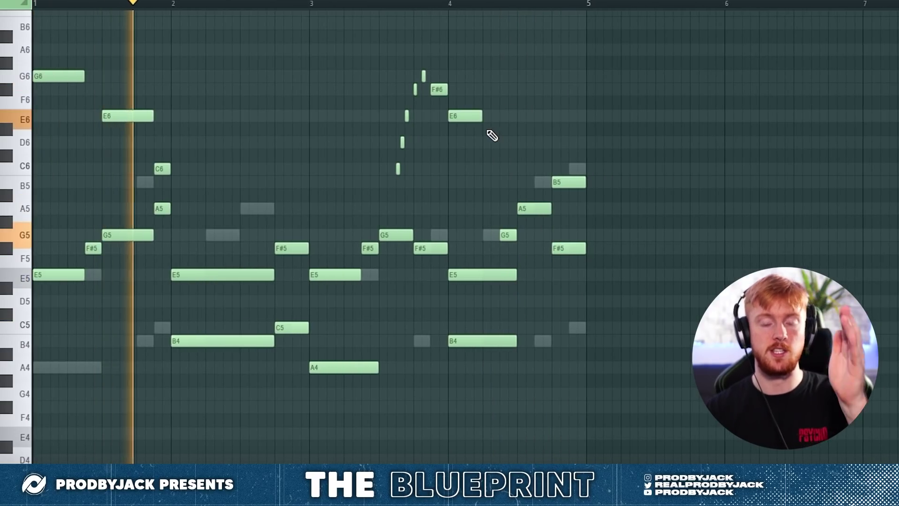
pyautogui.moveTo(481, 117); pyautogui.dragTo(498, 121)
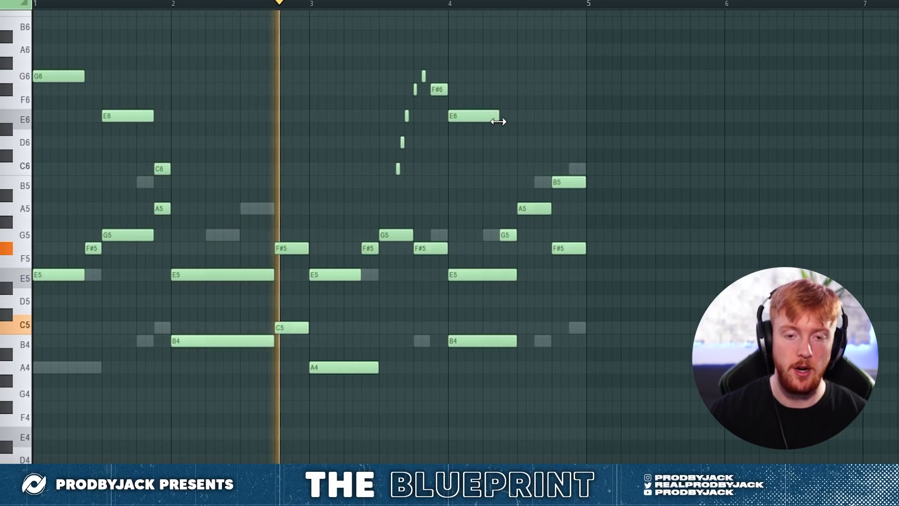
pyautogui.scroll(4, 408, 181)
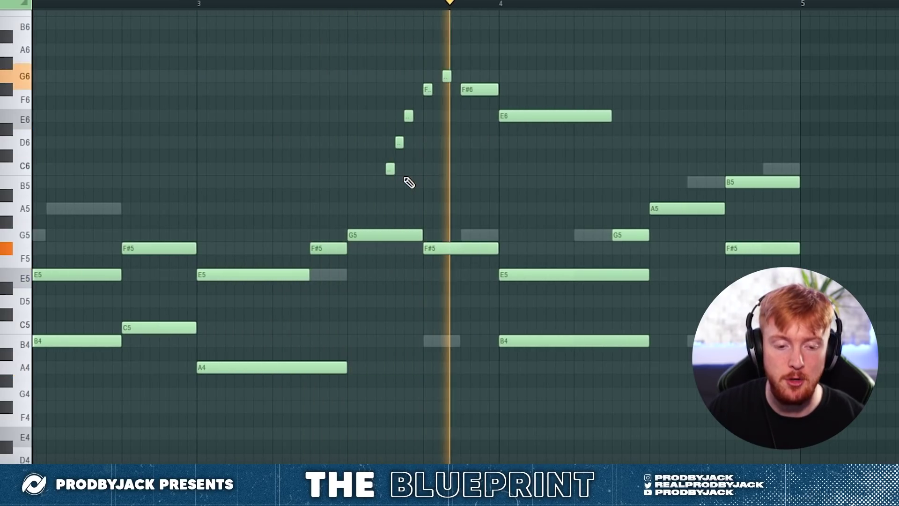
pyautogui.scroll(-4, 407, 182)
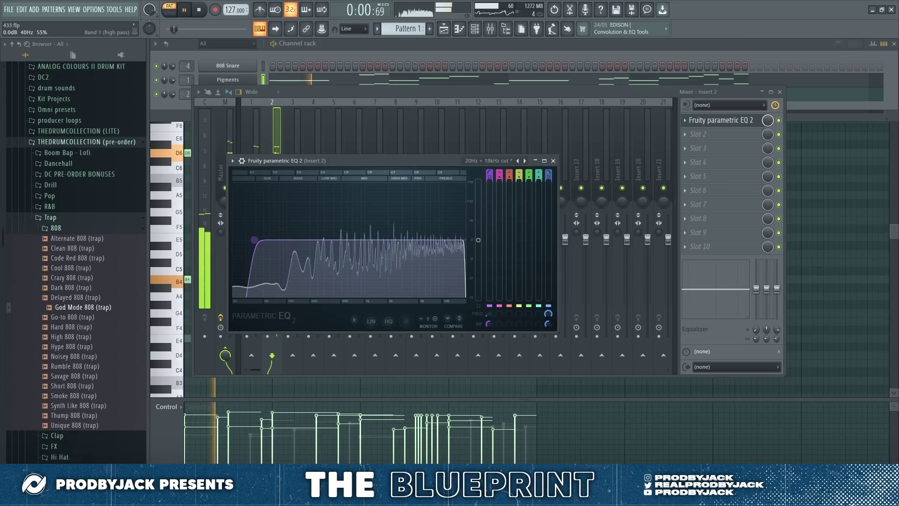
# Raise the high-pass cutoff in Insert 2's Fruity Parametric EQ 2 and bring the low-pass down to about 3544 Hz.
pyautogui.moveTo(254, 240); pyautogui.dragTo(303, 239)
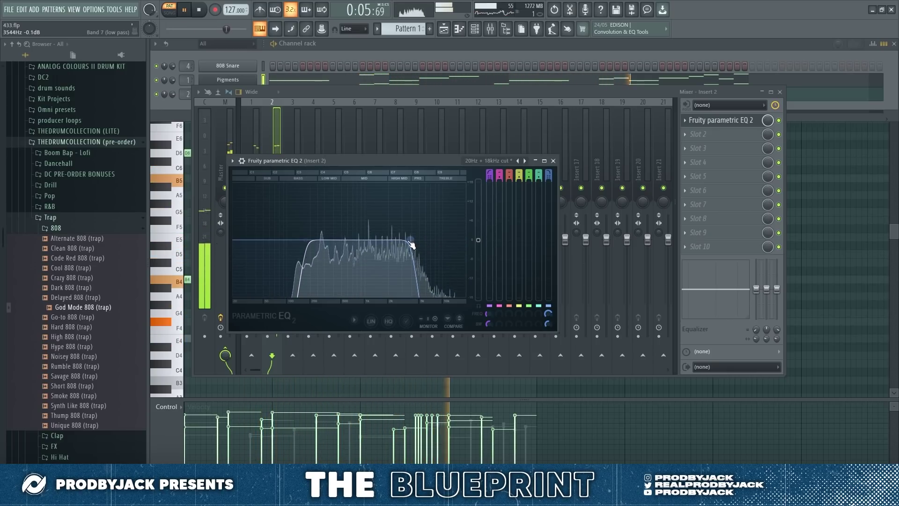
pyautogui.click(553, 161)
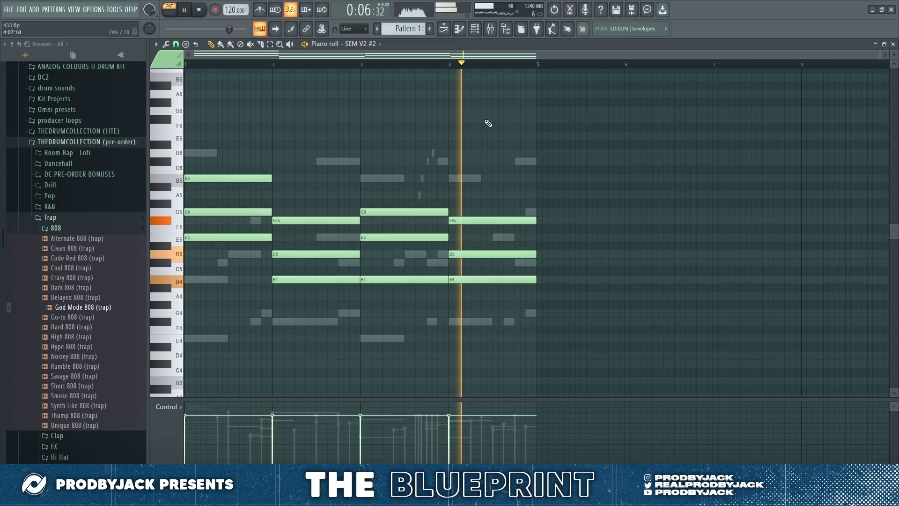
# Transpose the SEM V2 #2 chord notes up one octave during playback and check the Insert 3 level in the mixer.
pyautogui.press('space')
pyautogui.hotkey('ctrl', 'Up')
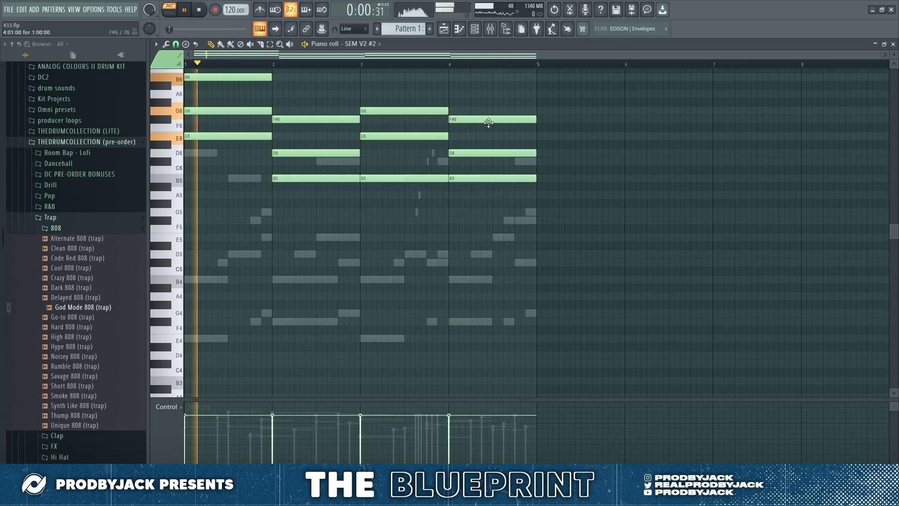
pyautogui.scroll(4, 488, 122)
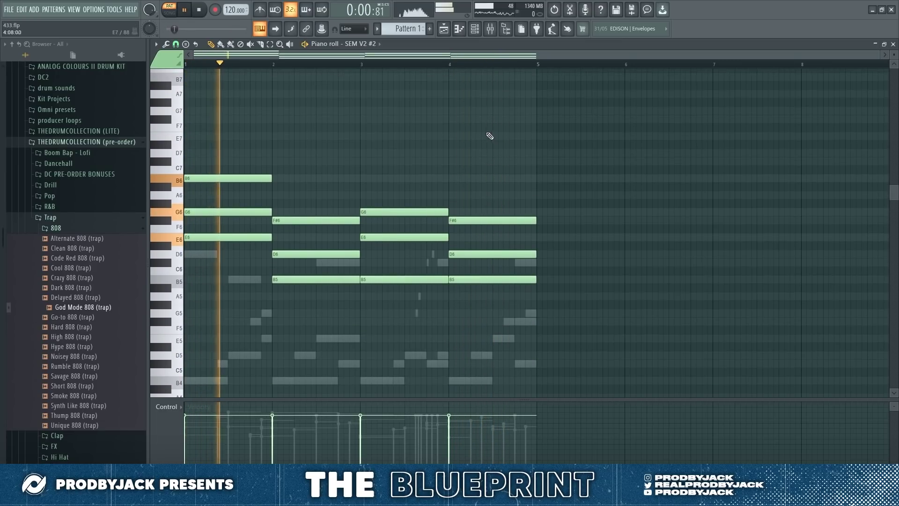
pyautogui.click(489, 29)
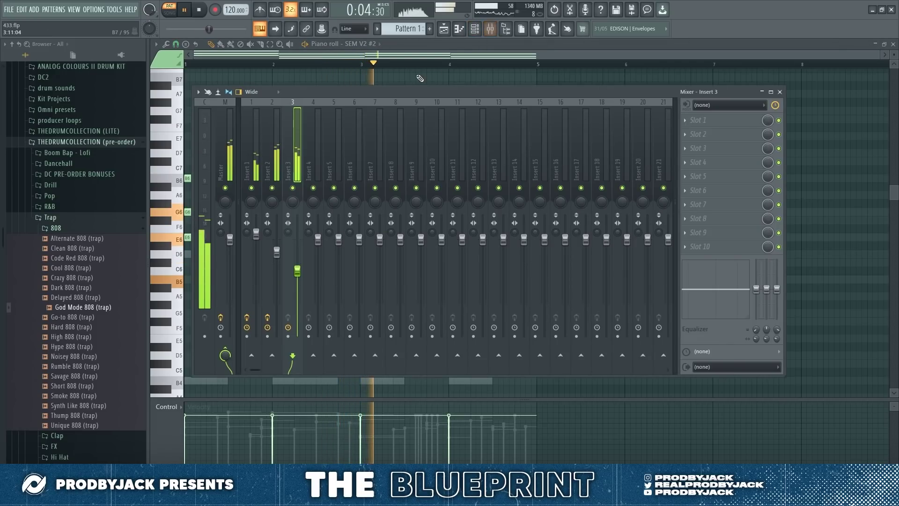
pyautogui.press('F9')
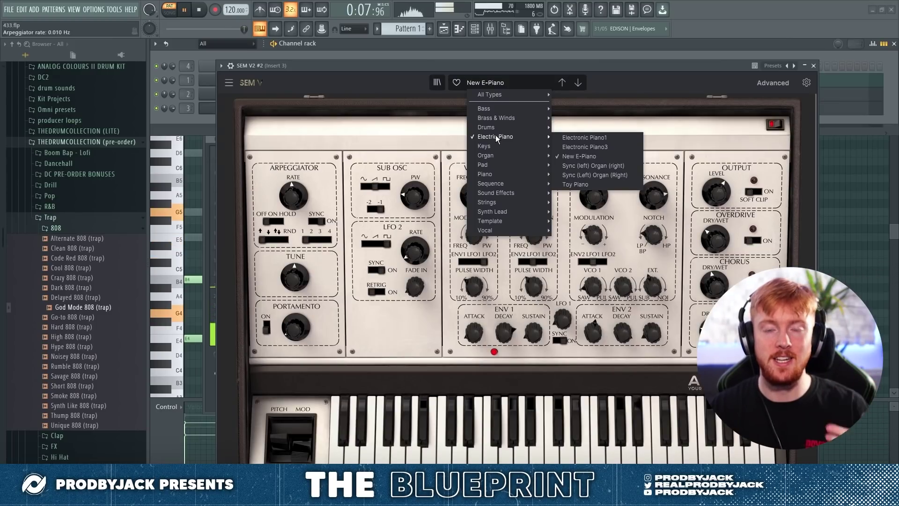
# Load the Space Reedz preset from the Vocal category in SEM V2 #2 and close the synth.
pyautogui.moveTo(511, 229)
pyautogui.click(579, 232)
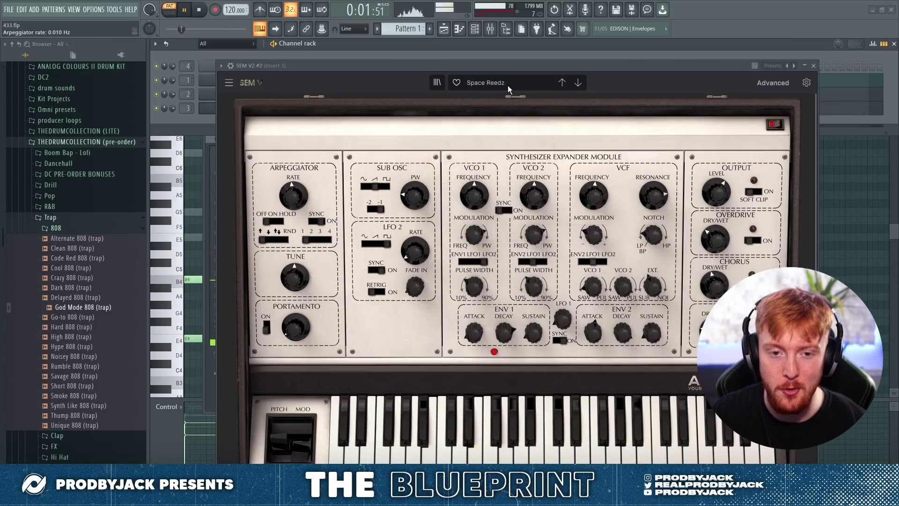
pyautogui.click(507, 85)
pyautogui.moveTo(502, 119)
pyautogui.click(688, 81)
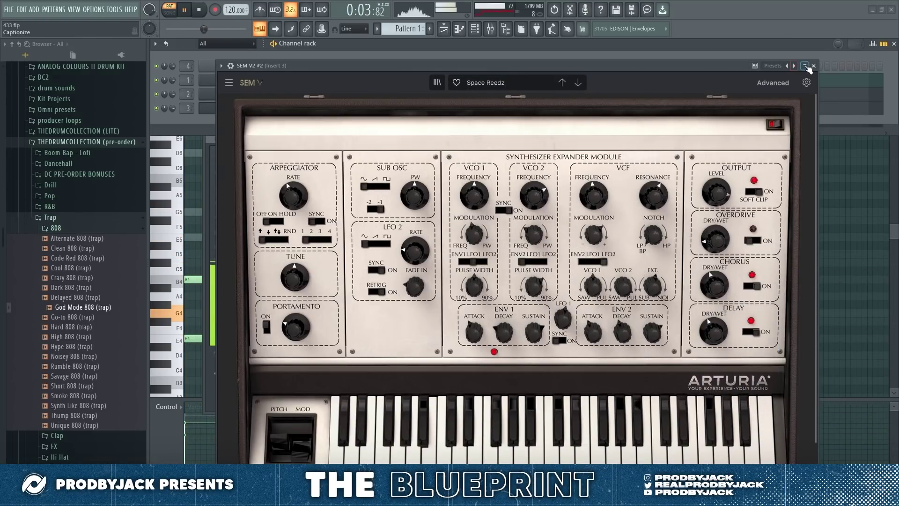
pyautogui.click(813, 66)
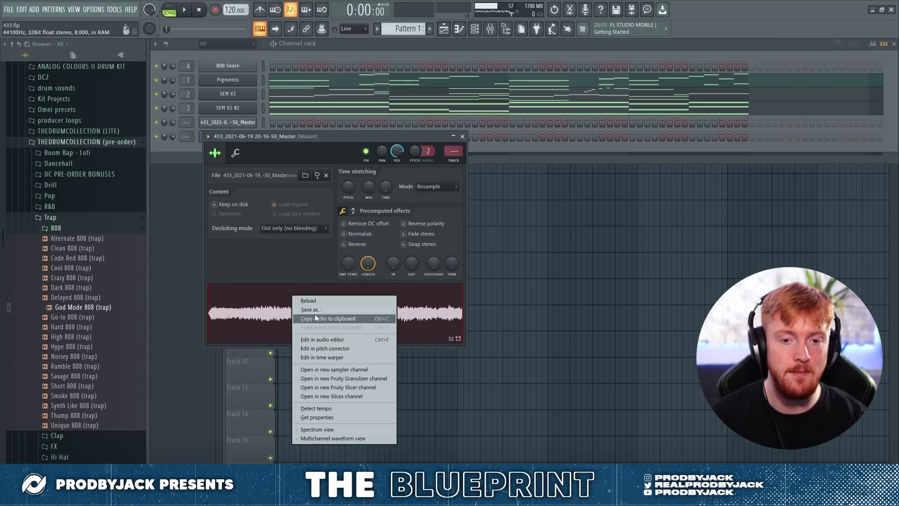
# Open the bounced master audio in Edison and accept its sample properties with a tempo of 120 BPM and 16 beats.
pyautogui.click(316, 318)
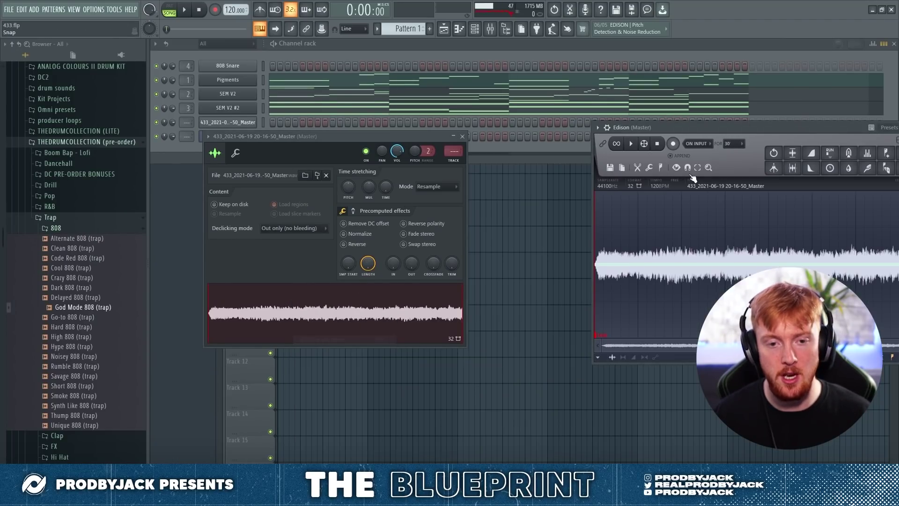
pyautogui.moveTo(670, 127); pyautogui.dragTo(436, 124)
pyautogui.click(403, 179)
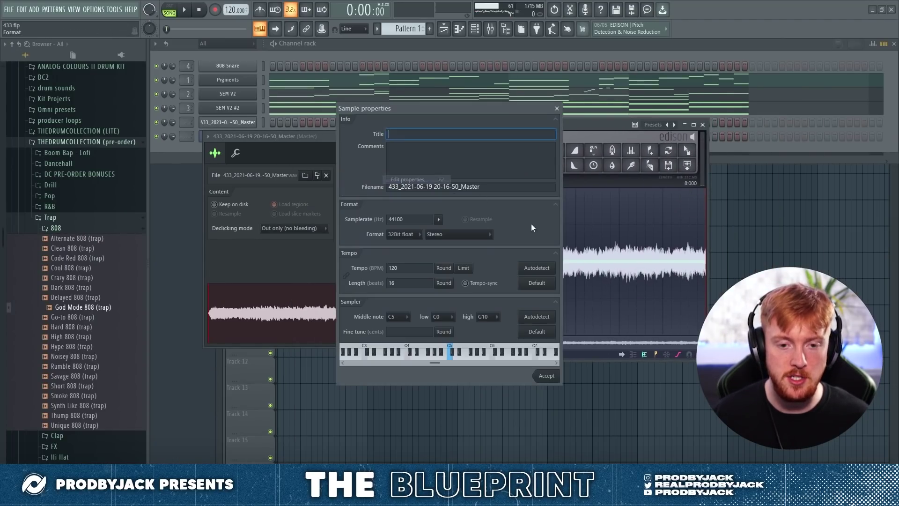
pyautogui.click(546, 375)
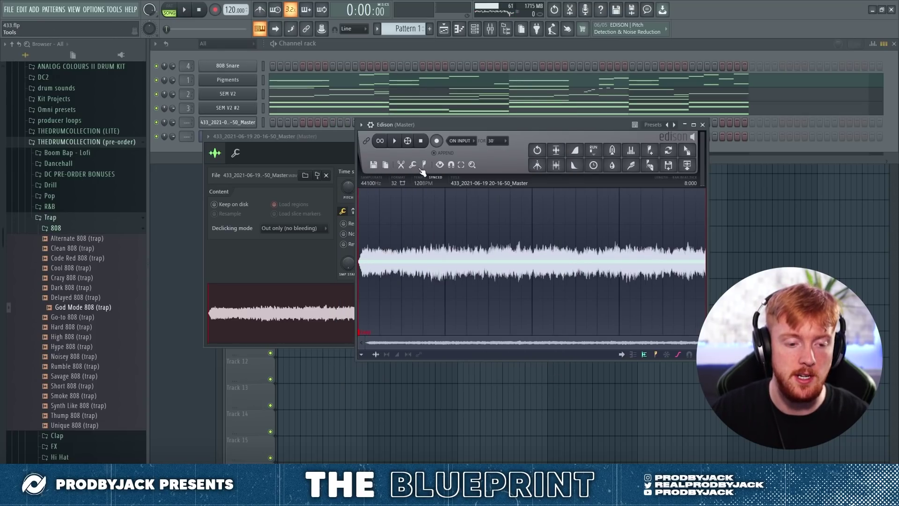
# Slice the bounced loop in Edison with medium grid slicing and load it into a Fruity Slicer channel.
pyautogui.click(424, 165)
pyautogui.moveTo(453, 279)
pyautogui.click(541, 317)
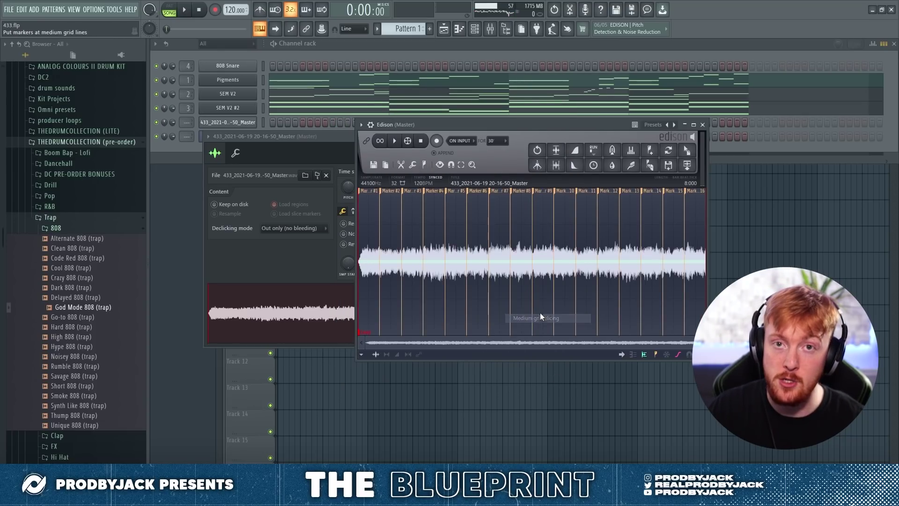
pyautogui.moveTo(260, 138); pyautogui.dragTo(245, 187)
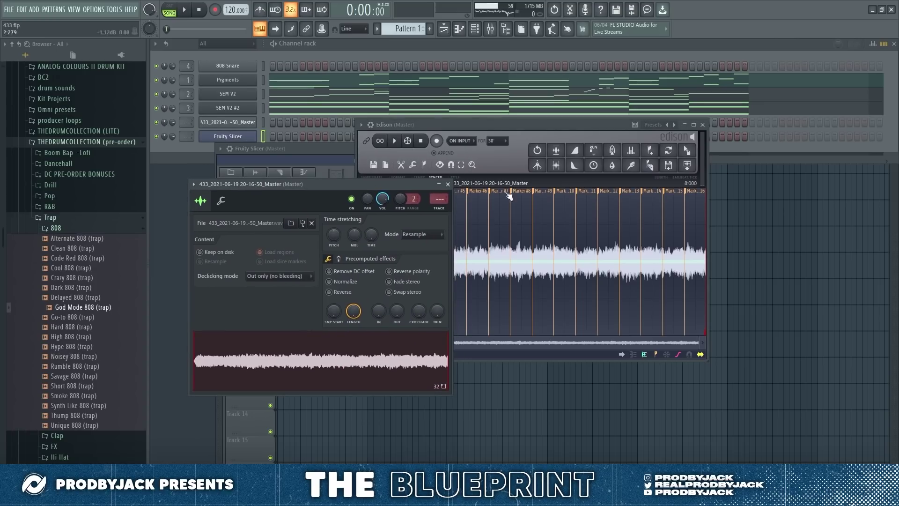
pyautogui.moveTo(684, 152); pyautogui.dragTo(245, 139)
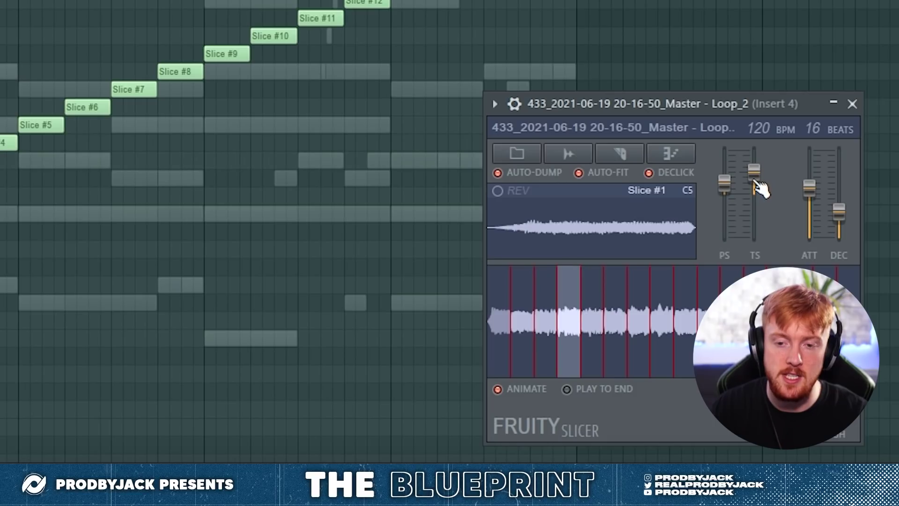
# Adjust the Fruity Slicer's pitch and time-stretch faders and move the last slice note before bar 5 to slice #4.
pyautogui.moveTo(754, 181); pyautogui.dragTo(724, 173)
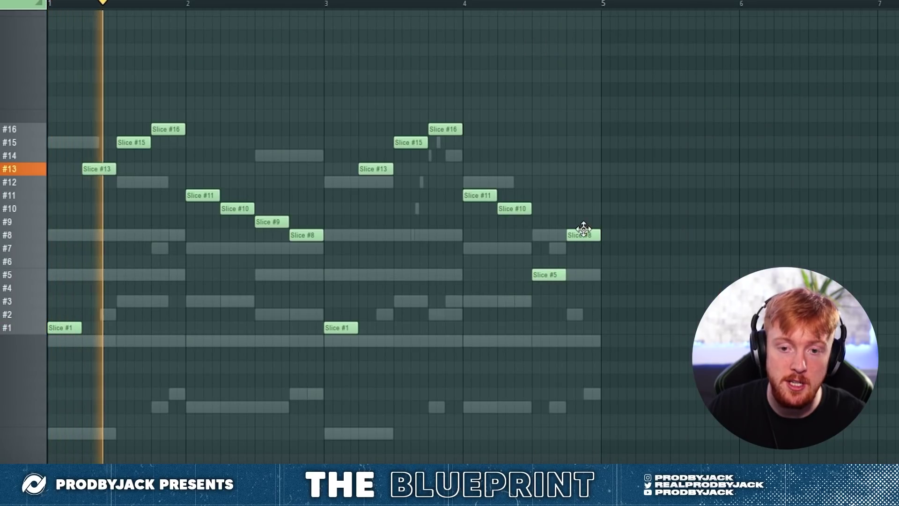
pyautogui.moveTo(583, 229); pyautogui.dragTo(574, 294)
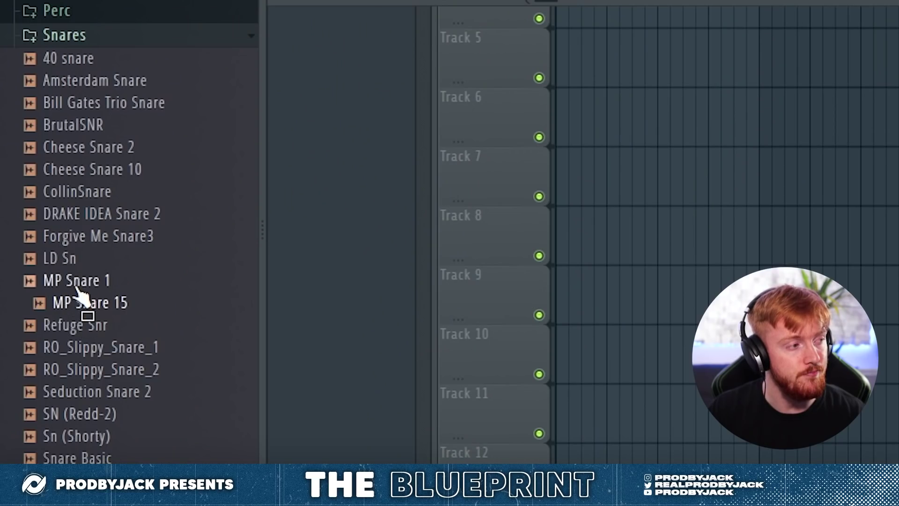
# Audition samples in the Snares folder, from MP Snare 1 down to Sn (Shorty).
pyautogui.moveTo(77, 290); pyautogui.dragTo(79, 404)
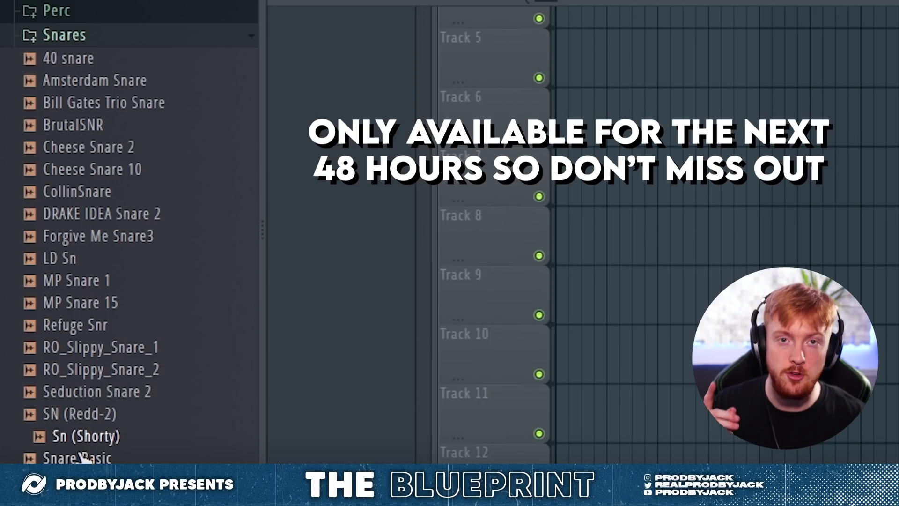
pyautogui.moveTo(91, 442); pyautogui.dragTo(90, 444)
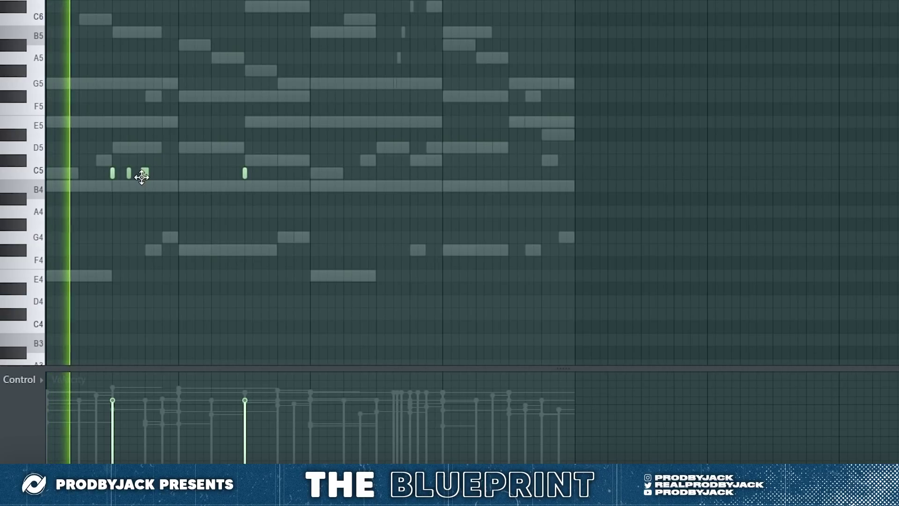
# Add extra snare notes on C5 after the first snare hit in bar 1, playing the pattern to check their timing.
pyautogui.moveTo(142, 177); pyautogui.dragTo(144, 179)
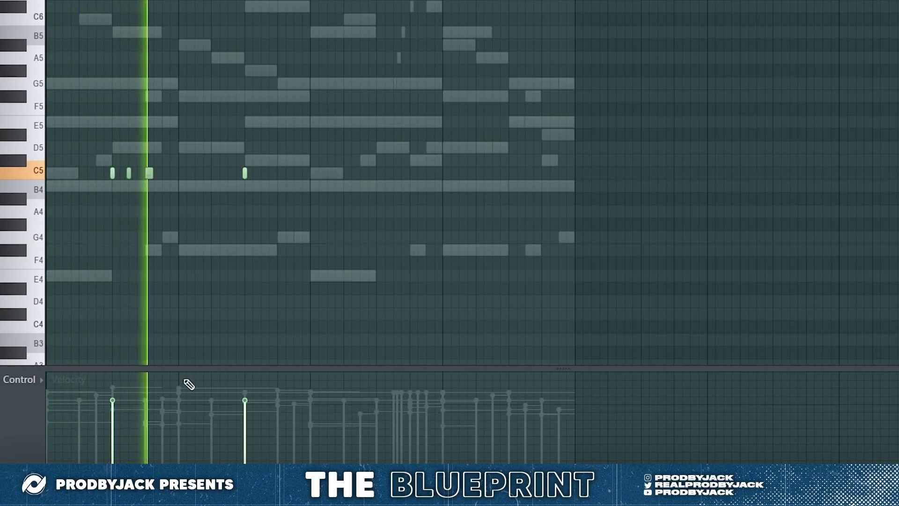
pyautogui.press('space')
pyautogui.press('space')
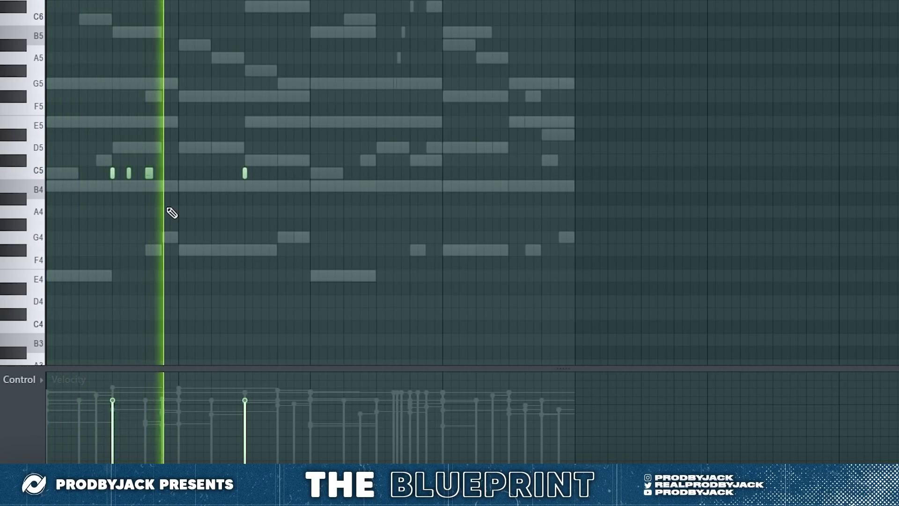
pyautogui.press('space')
pyautogui.press('space')
pyautogui.click(166, 173)
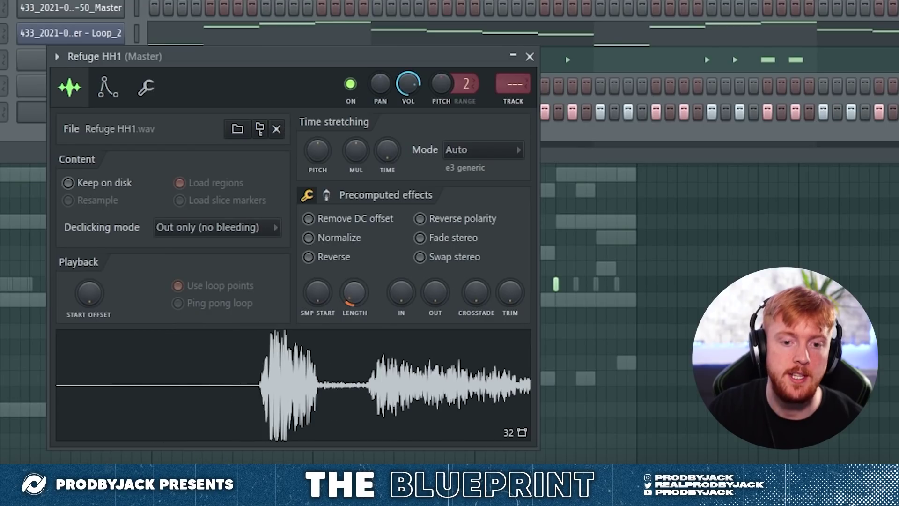
# Adjust the length of the Refuge HH1 hi-hat sample in its precomputed effects.
pyautogui.moveTo(357, 295); pyautogui.dragTo(358, 298)
pyautogui.click(530, 57)
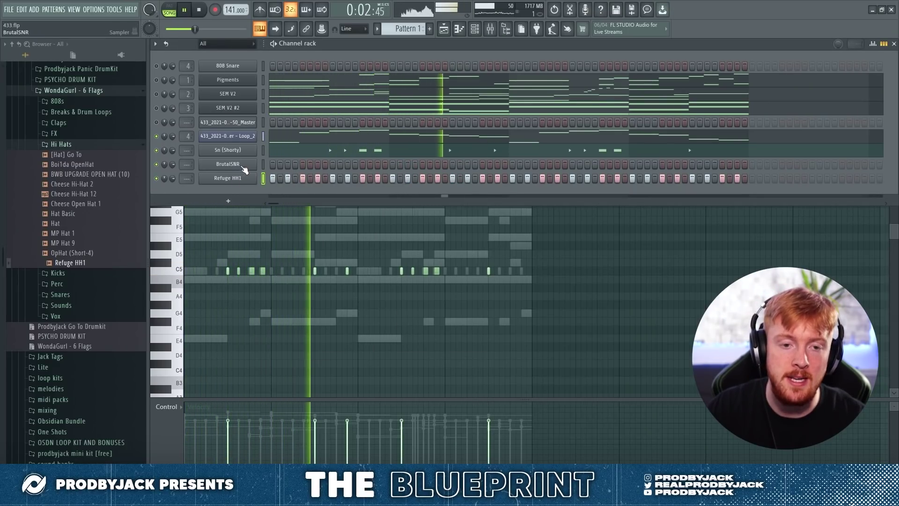
# Audition hi-hat samples, add BWB UPGRADE OPEN HAT (10) as a channel, and place its hits on step 7 of bars 1 and 3.
pyautogui.click(77, 242)
pyautogui.click(75, 165)
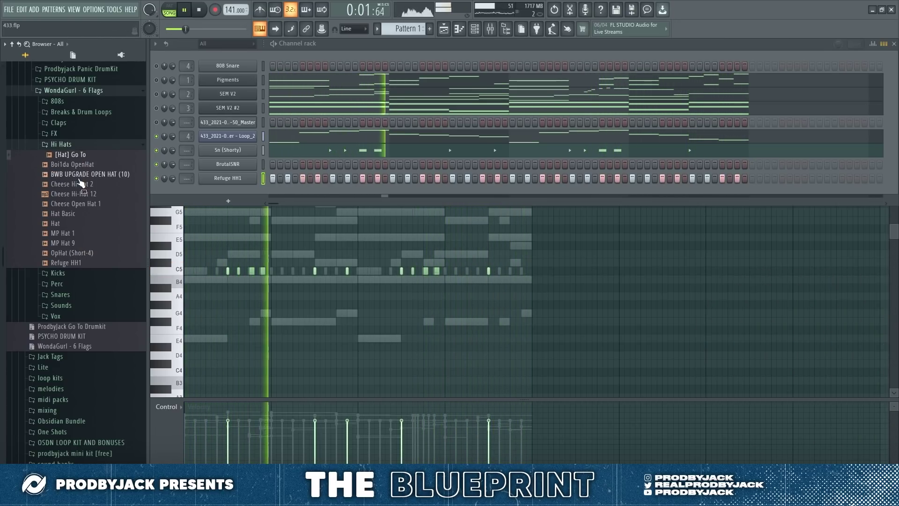
pyautogui.moveTo(212, 190); pyautogui.dragTo(214, 192)
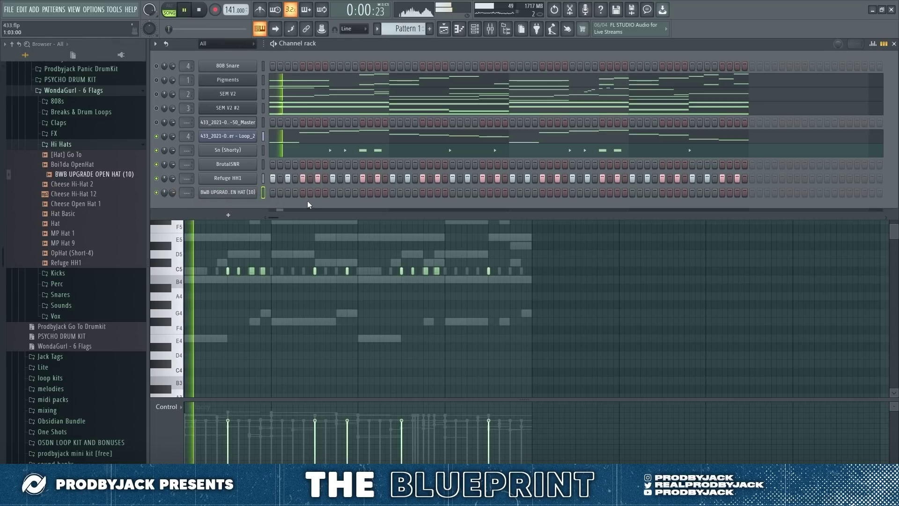
pyautogui.click(332, 193)
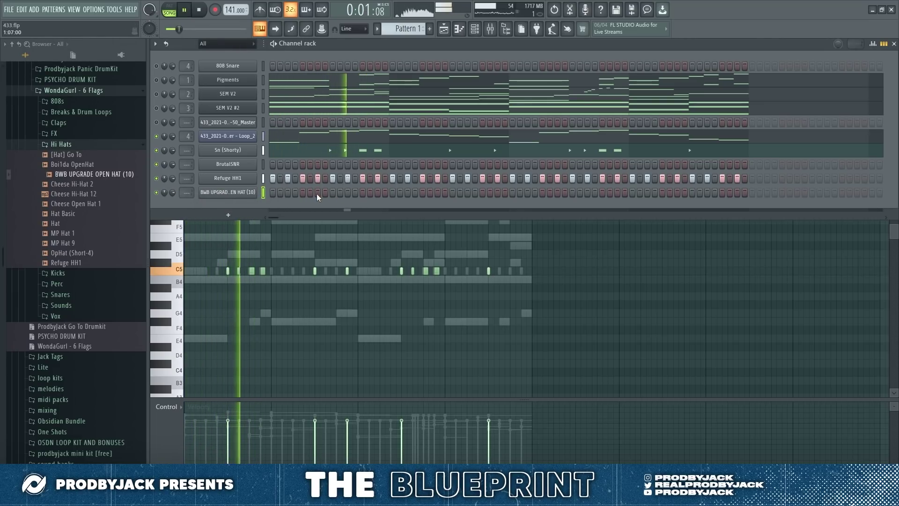
pyautogui.click(318, 192)
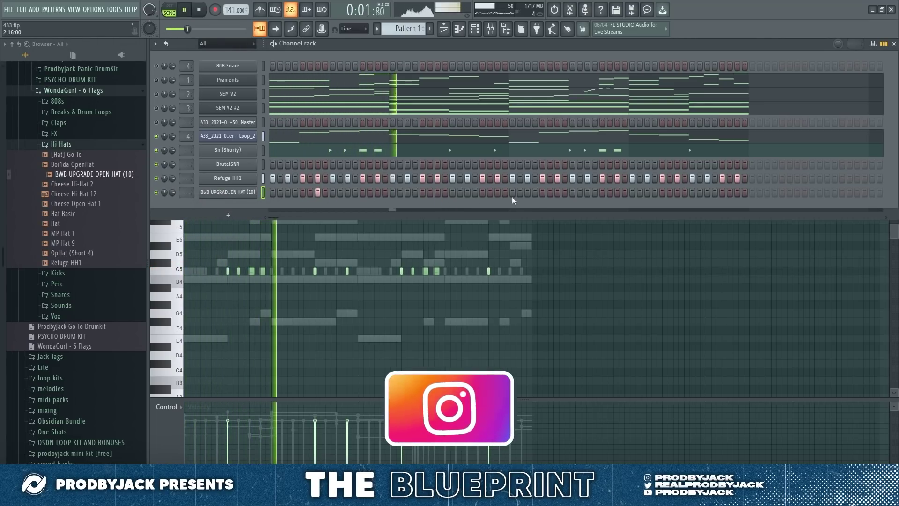
# Set the sample end offset of Refuge HH1 to 12%.
pyautogui.click(251, 179)
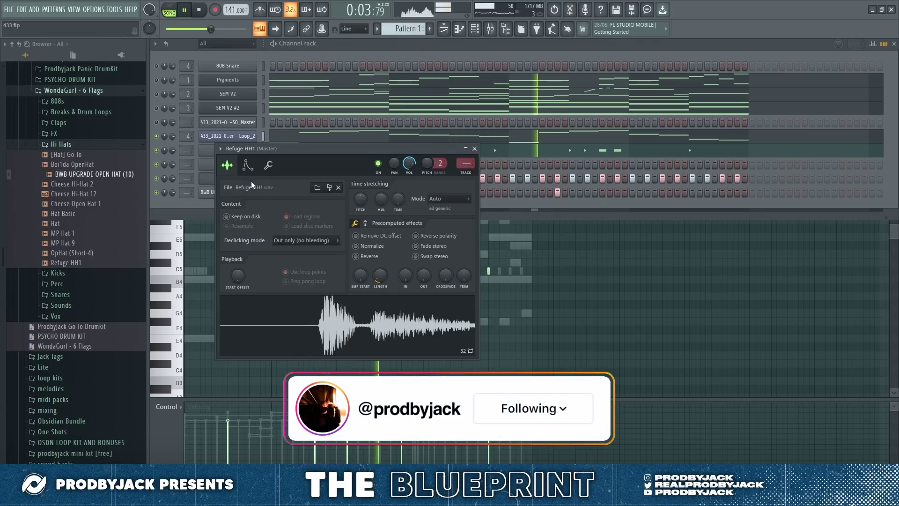
pyautogui.scroll(2, 366, 275)
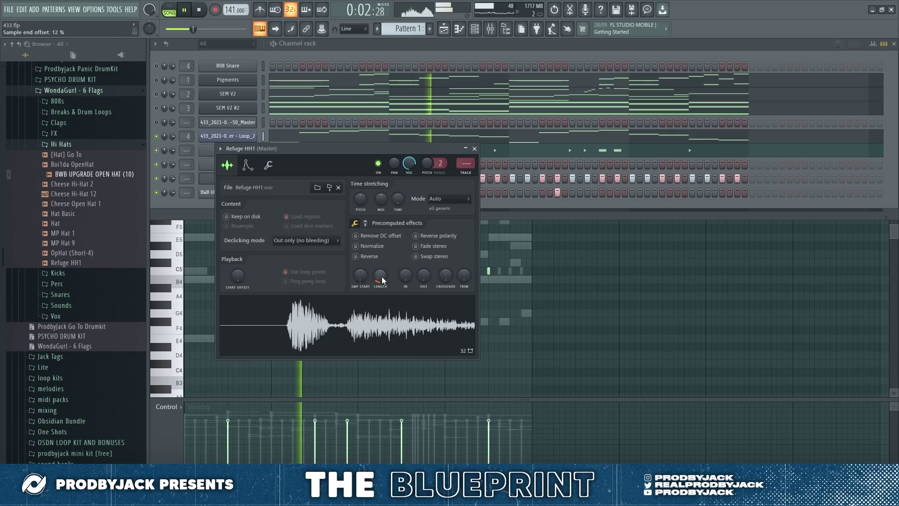
pyautogui.click(474, 149)
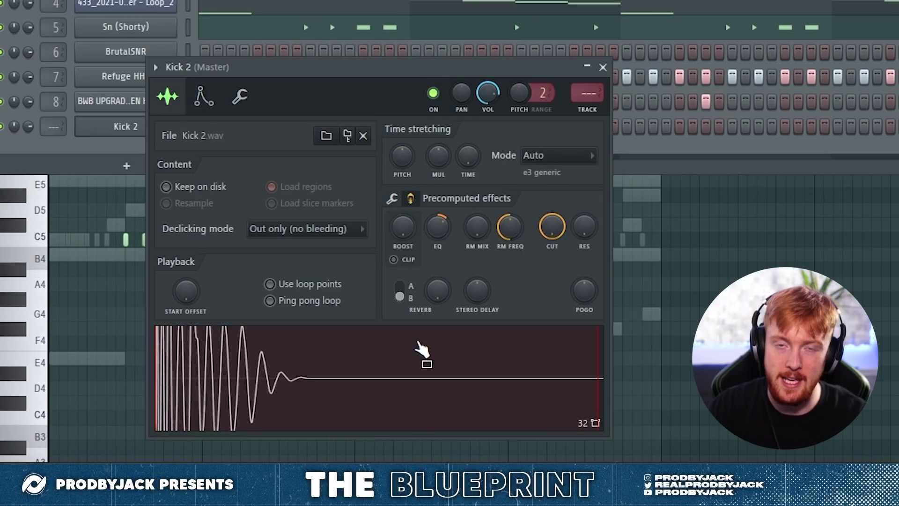
# Remove the trial Kick 2 hits and place kicks on steps 7 and 13 of bar 1 and step 5 of bar 2.
pyautogui.press('space')
pyautogui.click(603, 67)
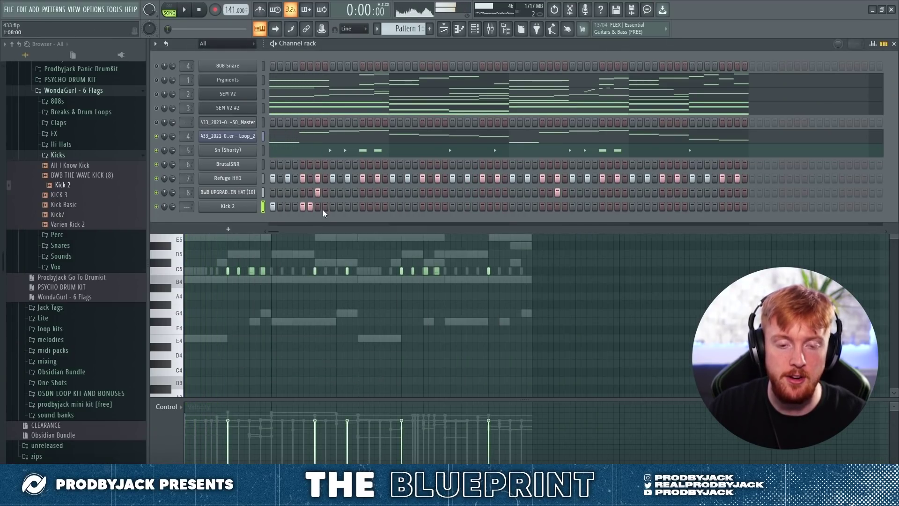
pyautogui.rightClick(309, 207)
pyautogui.press('space')
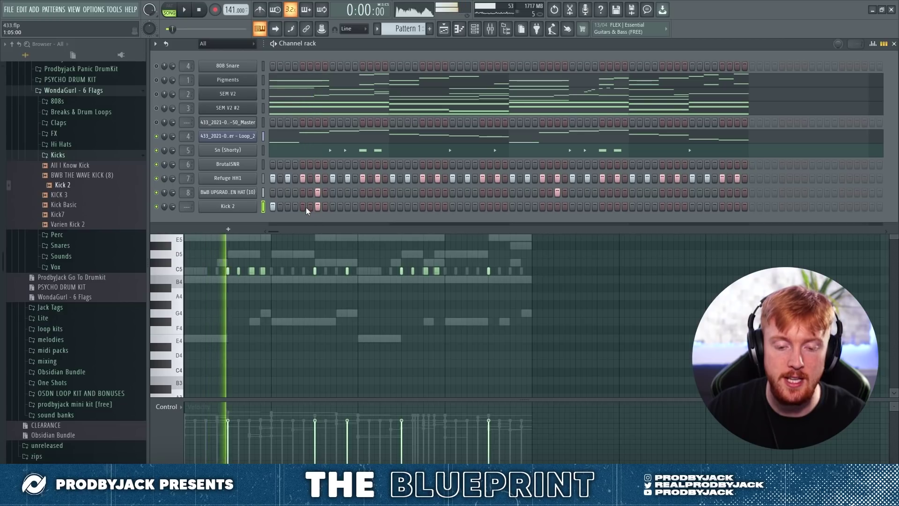
pyautogui.rightClick(304, 207)
pyautogui.click(334, 208)
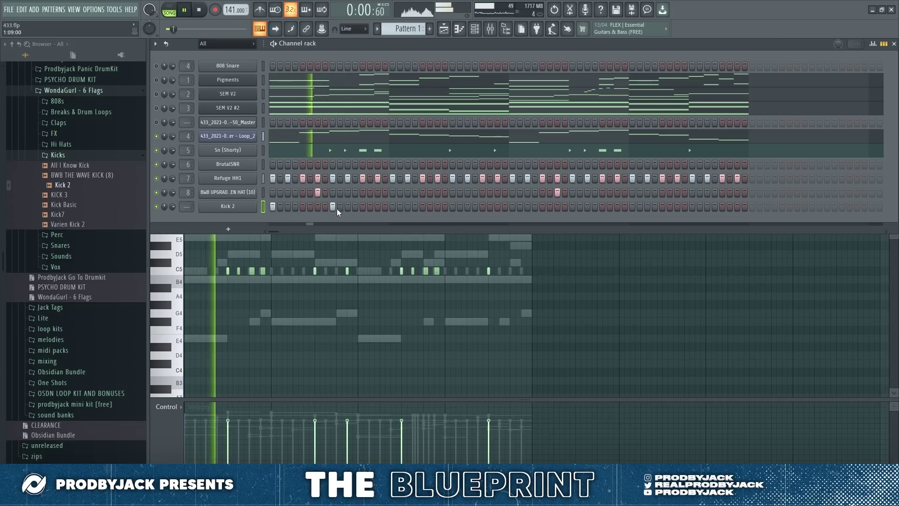
pyautogui.click(364, 207)
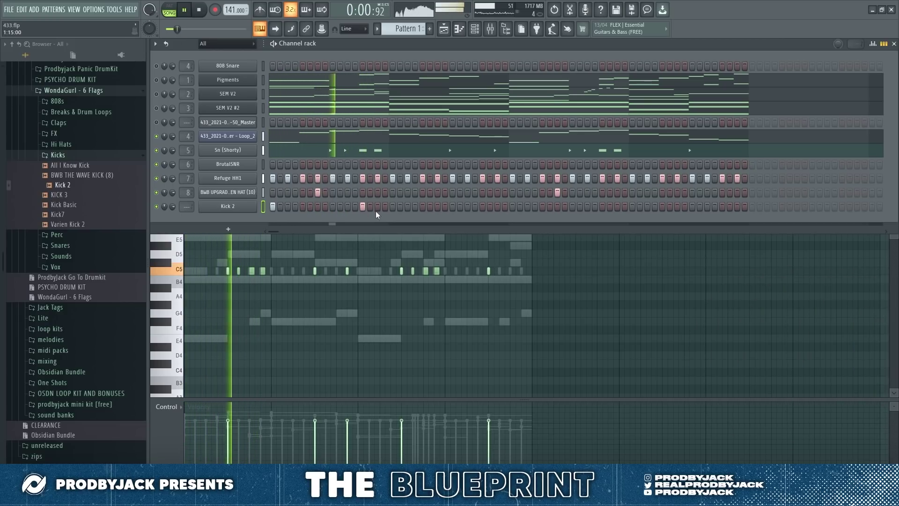
pyautogui.click(317, 207)
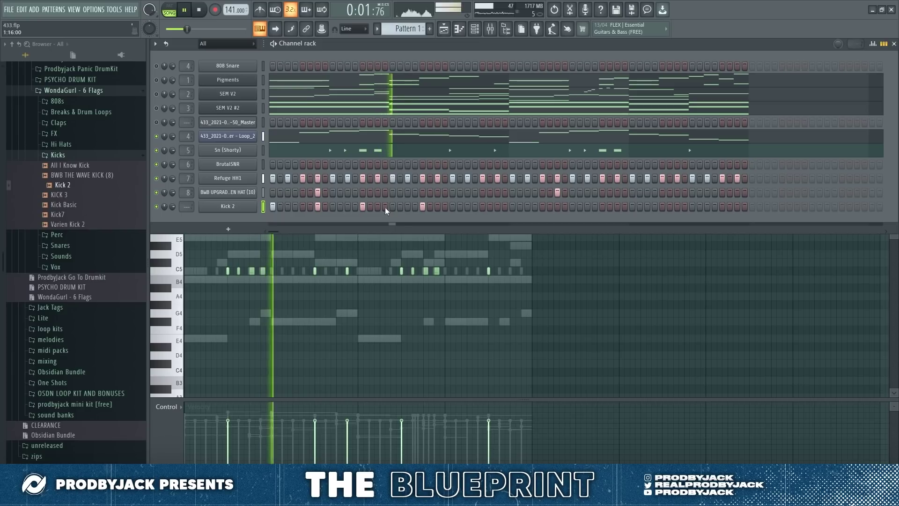
# Add Kick 2 hits on steps 1 and 7 of bar 3 and step 5 of bar 4.
pyautogui.click(513, 207)
pyautogui.click(557, 206)
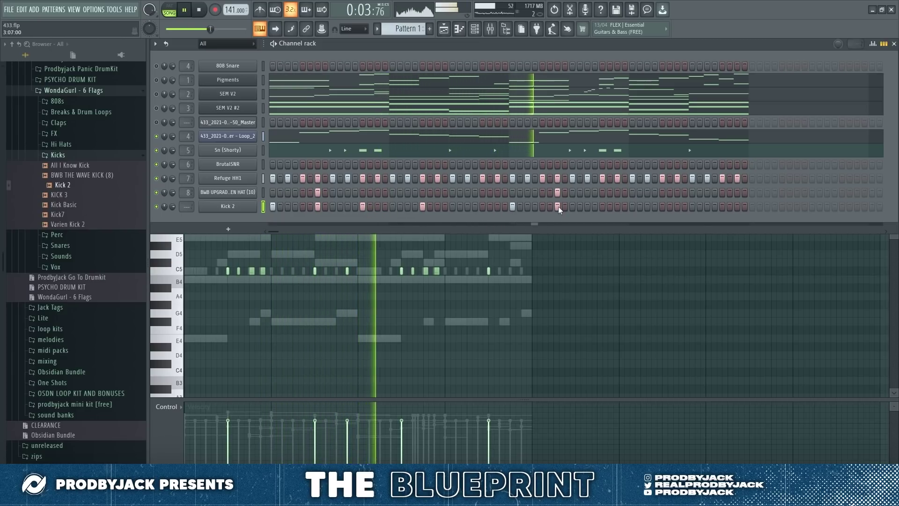
pyautogui.click(661, 207)
pyautogui.click(677, 206)
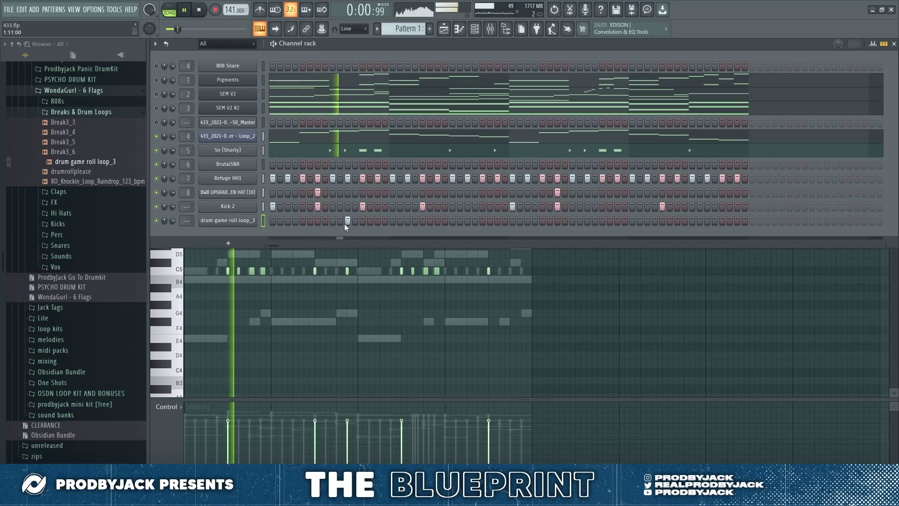
# Move the drum game roll loop_3 hit to step 13 of bar 2 and repeat the C5 hi-hat note pair across the pattern.
pyautogui.rightClick(347, 220)
pyautogui.click(482, 220)
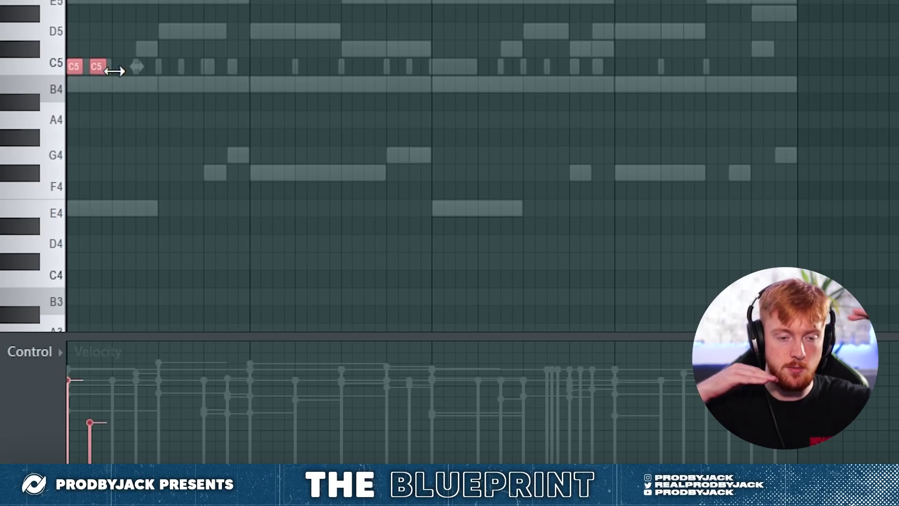
pyautogui.moveTo(187, 66); pyautogui.dragTo(432, 67)
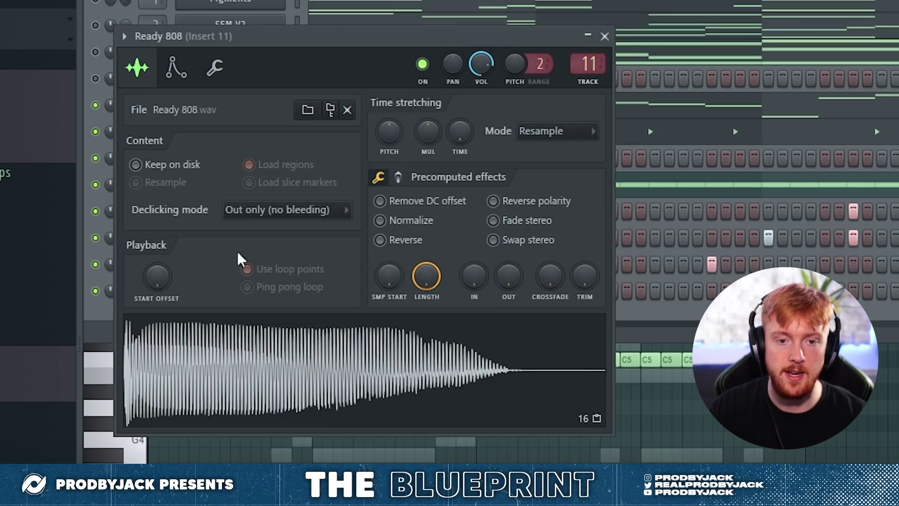
# Review the Ready 808's volume envelope and miscellaneous settings, then return to its sample settings.
pyautogui.click(181, 86)
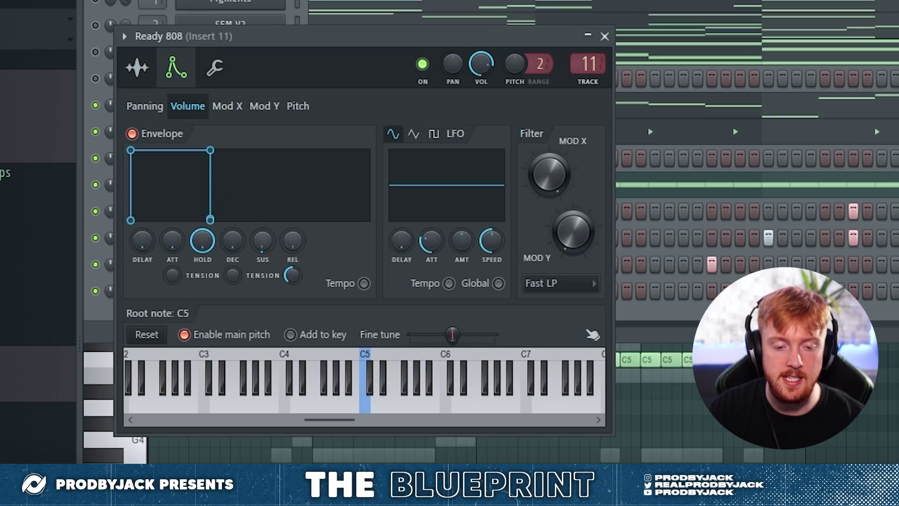
pyautogui.click(215, 69)
pyautogui.click(136, 67)
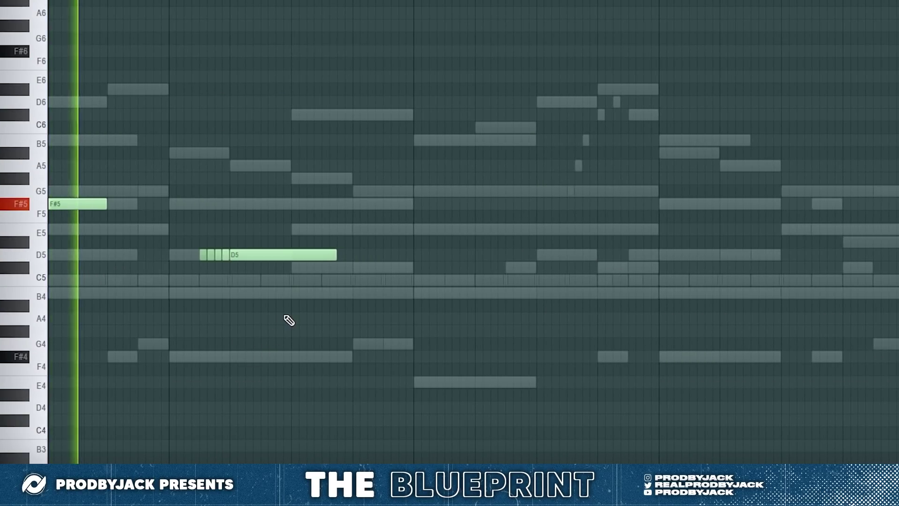
# Add an F#5 note on step 7 of bar 2 in the 808 line and shorten it to two steps.
pyautogui.scroll(-2, 289, 320)
pyautogui.moveTo(305, 256); pyautogui.dragTo(300, 200)
pyautogui.click(264, 256)
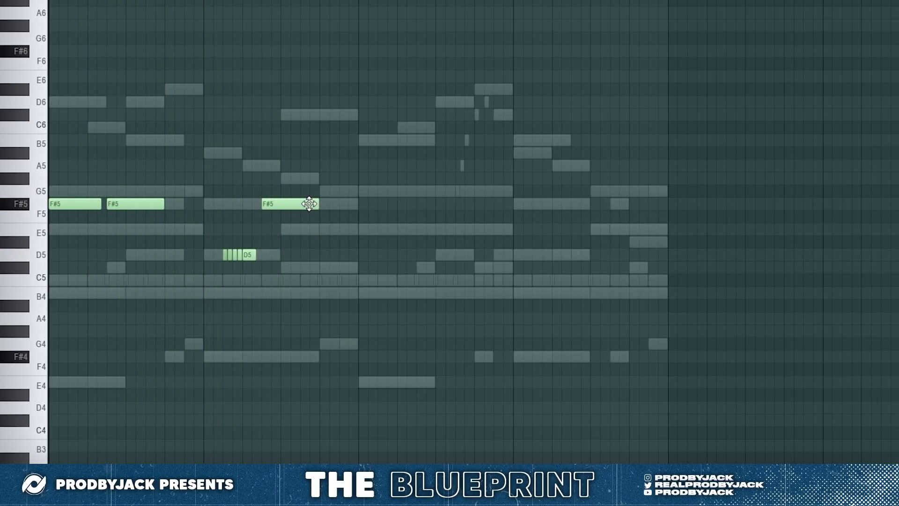
pyautogui.moveTo(318, 204); pyautogui.dragTo(280, 204)
# Add a short D5 808 note on step 9 of bar 2 and another on step 11 extended to the bar's end.
pyautogui.click(290, 256)
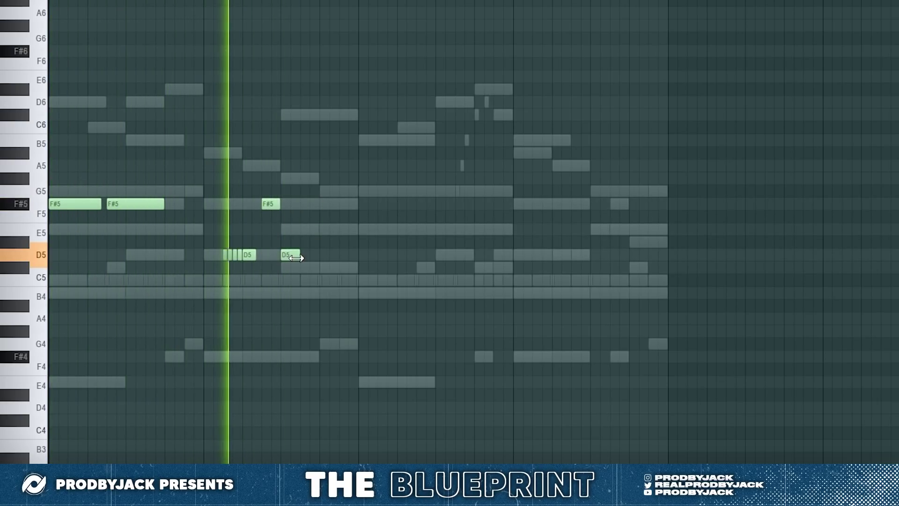
pyautogui.moveTo(297, 257); pyautogui.dragTo(295, 258)
pyautogui.click(308, 256)
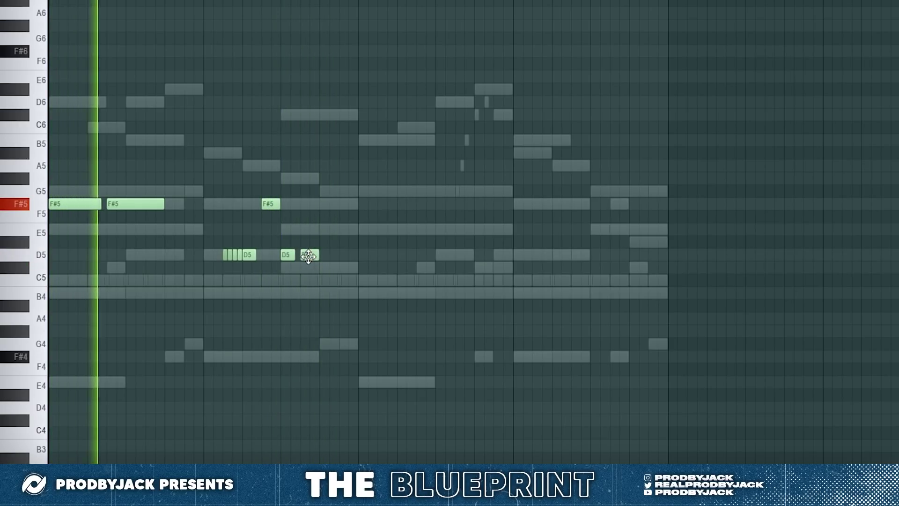
pyautogui.doubleClick(308, 256)
pyautogui.click(539, 148)
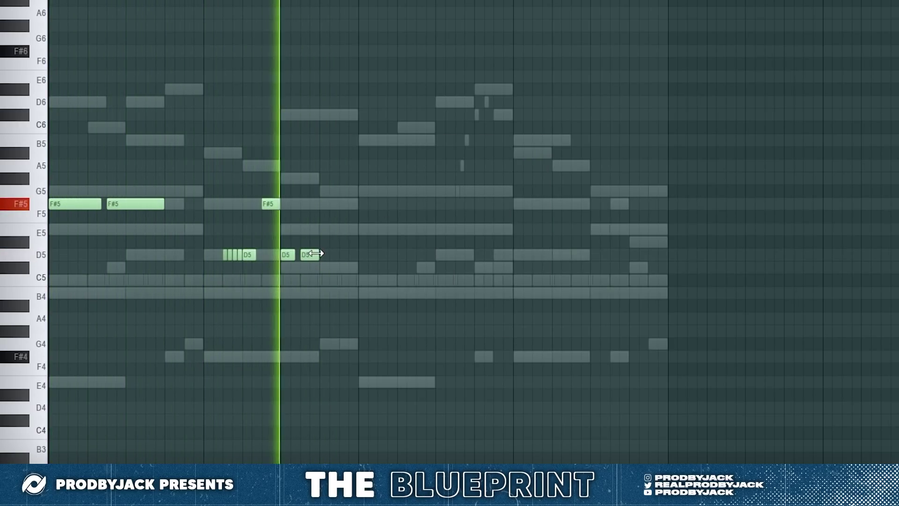
pyautogui.moveTo(315, 253); pyautogui.dragTo(354, 255)
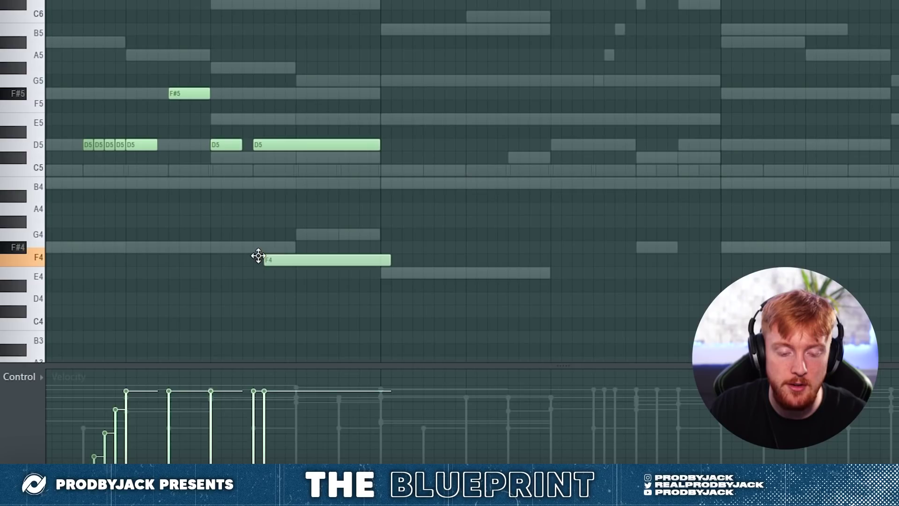
# Place a copy of the long D5 note one octave lower on D4, starting on step 11 of bar 2.
pyautogui.moveTo(254, 254); pyautogui.dragTo(307, 308)
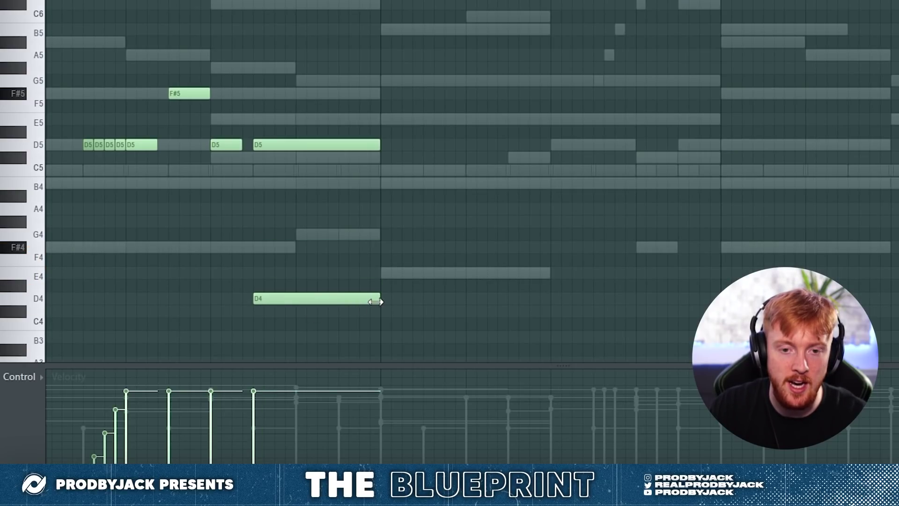
pyautogui.doubleClick(331, 301)
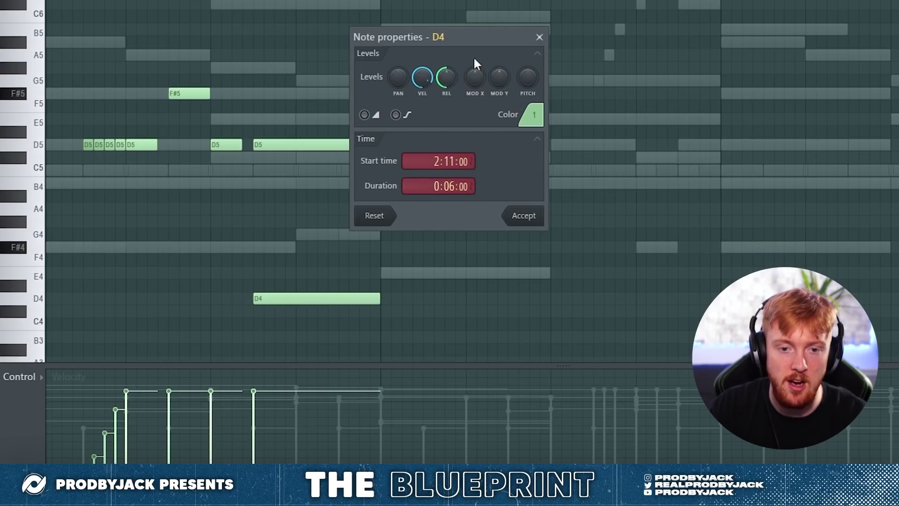
pyautogui.click(539, 37)
# Turn the D5 note on step 11 of bar 2 into a slide note and shorten it to two steps.
pyautogui.doubleClick(321, 143)
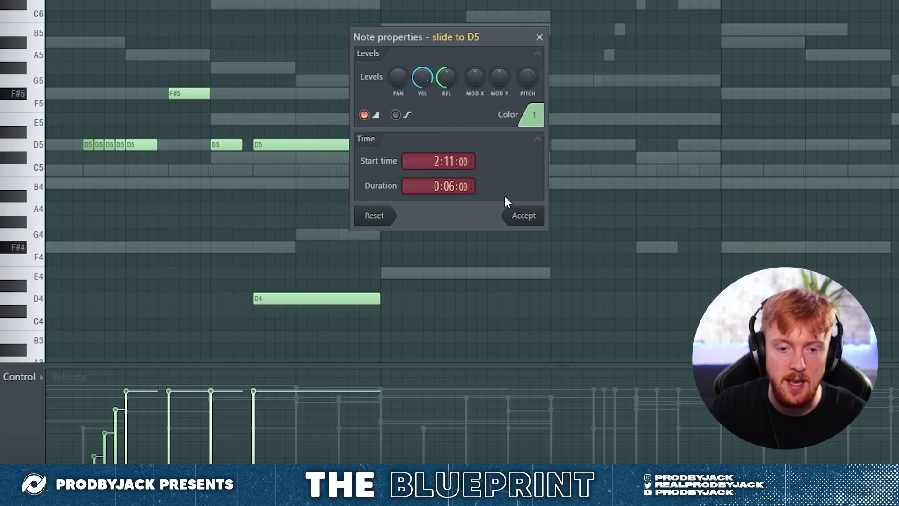
pyautogui.click(523, 215)
pyautogui.moveTo(378, 145); pyautogui.dragTo(296, 152)
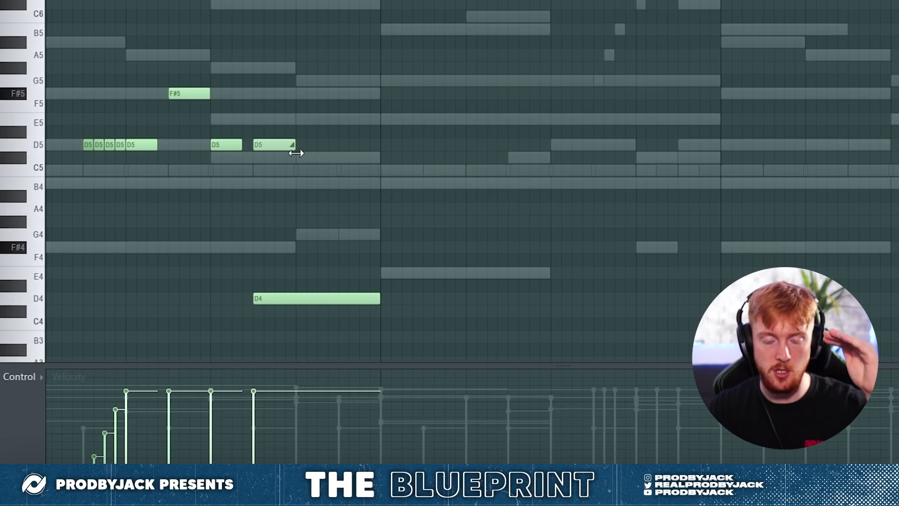
# Select the D4 note in bar 2, lower its velocity, and deselect it while playing the pattern.
pyautogui.moveTo(368, 294); pyautogui.dragTo(340, 318)
pyautogui.scroll(-5, 340, 317)
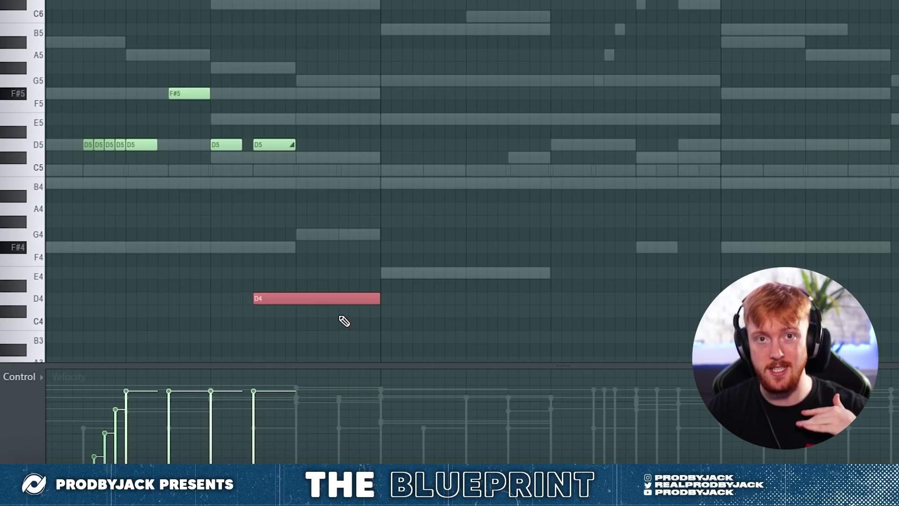
pyautogui.press('space')
pyautogui.hotkey('ctrl', 'd')
pyautogui.scroll(-3, 296, 239)
pyautogui.scroll(1, 281, 237)
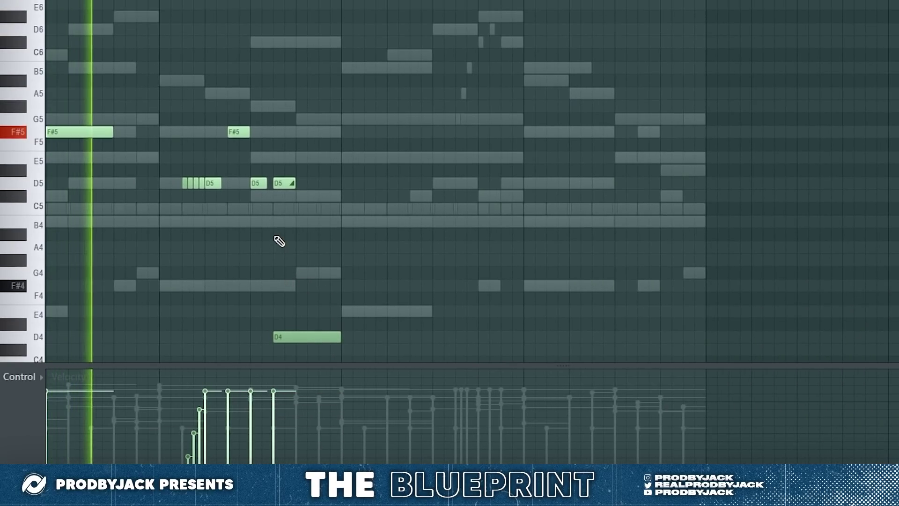
pyautogui.scroll(-3, 279, 241)
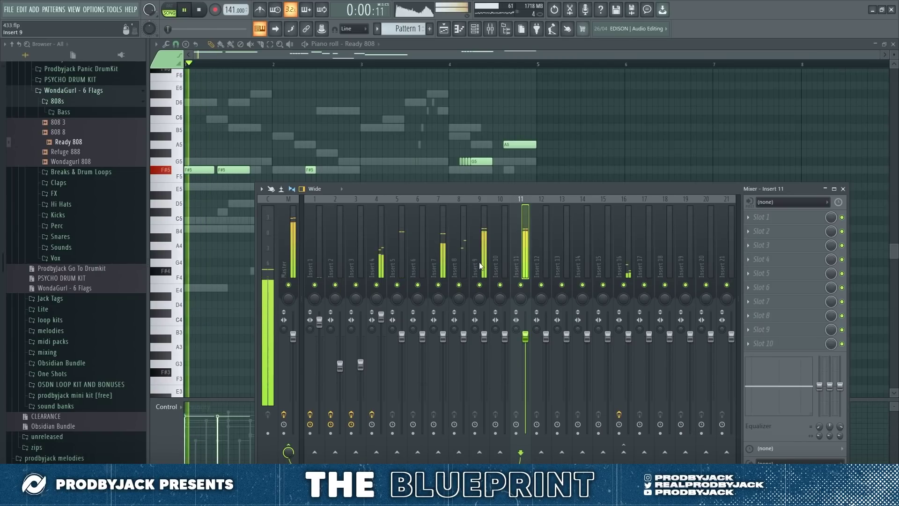
# Check Insert 9 in the mixer and listen to the 808 line against the pattern.
pyautogui.click(483, 265)
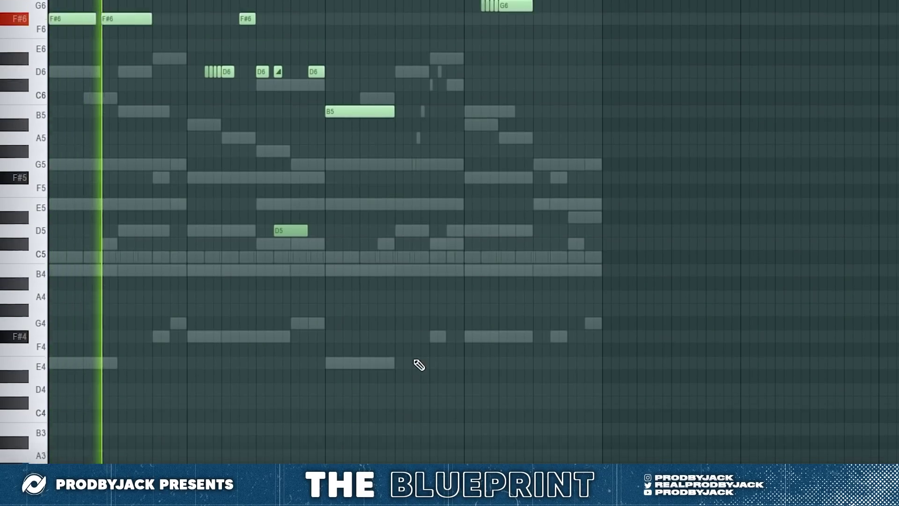
pyautogui.scroll(3, 417, 361)
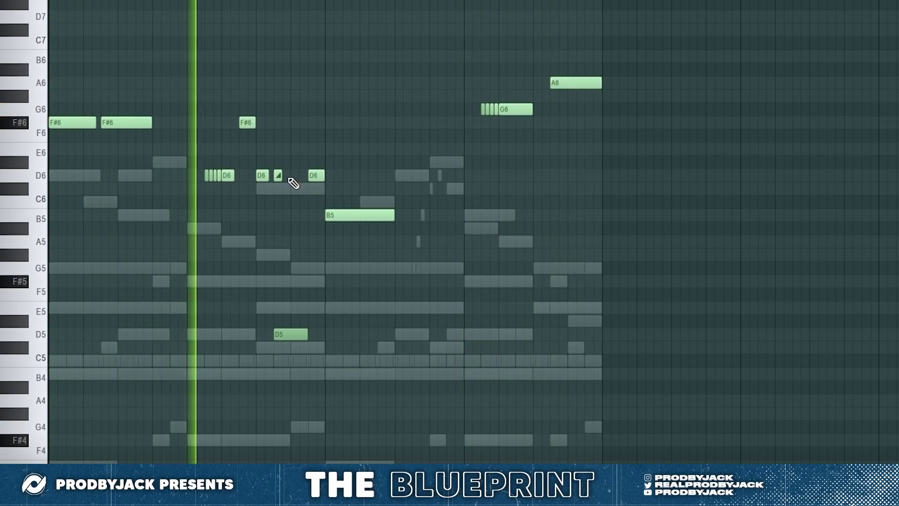
pyautogui.press('space')
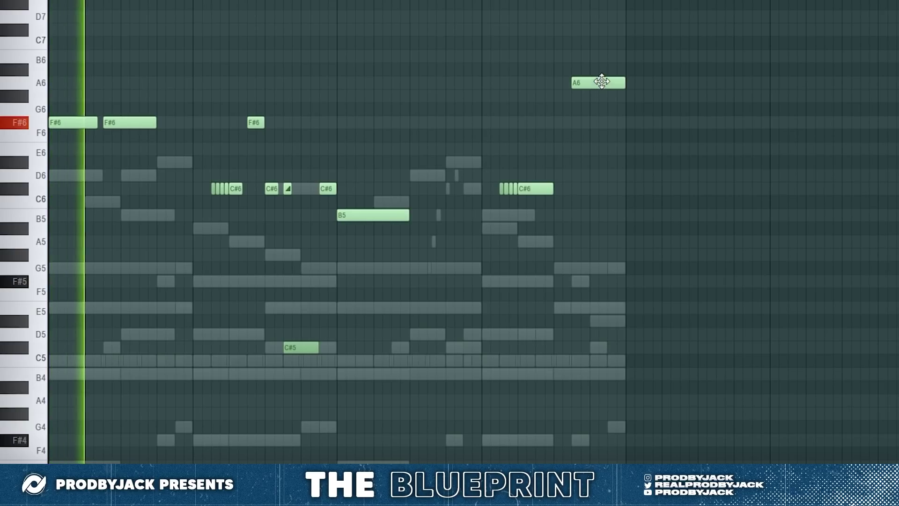
# Transpose the final 808 note in bar 4 down seven semitones.
pyautogui.keyDown('ctrl'); pyautogui.click(602, 81); pyautogui.keyUp('ctrl')
pyautogui.hotkey('shift', 'Down')
pyautogui.hotkey('shift', 'Down')
pyautogui.hotkey('shift', 'Down')
pyautogui.hotkey('shift', 'Down')
pyautogui.hotkey('shift', 'Down')
pyautogui.hotkey('shift', 'Down')
pyautogui.hotkey('shift', 'Down')
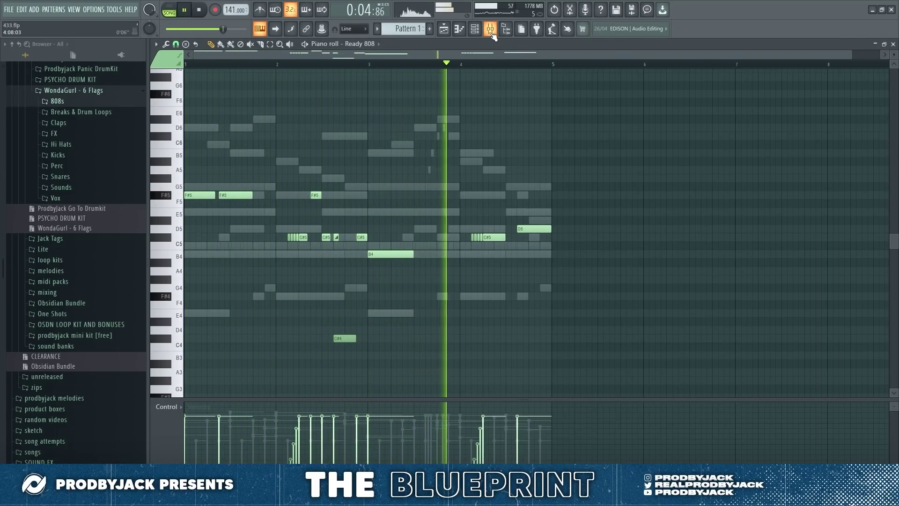
# Check the mixer's track levels while the beat plays with the 808 line.
pyautogui.click(490, 33)
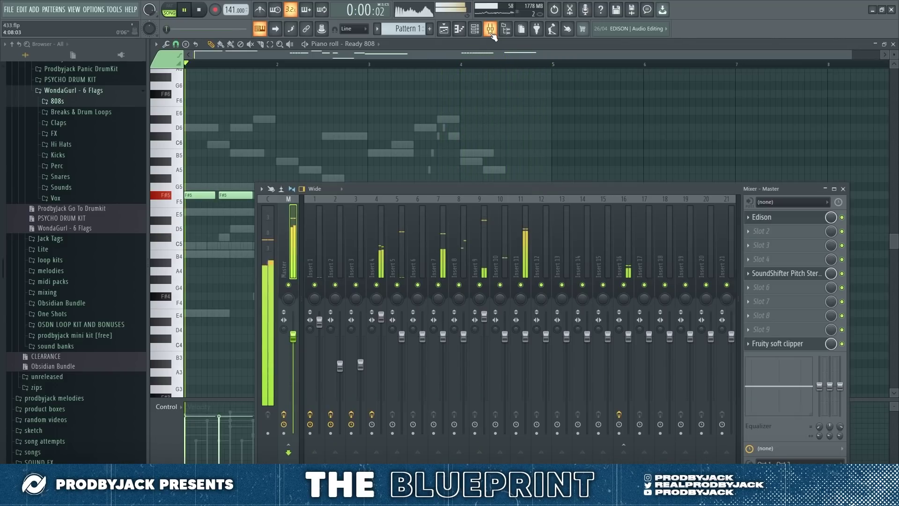
pyautogui.rightClick(535, 117)
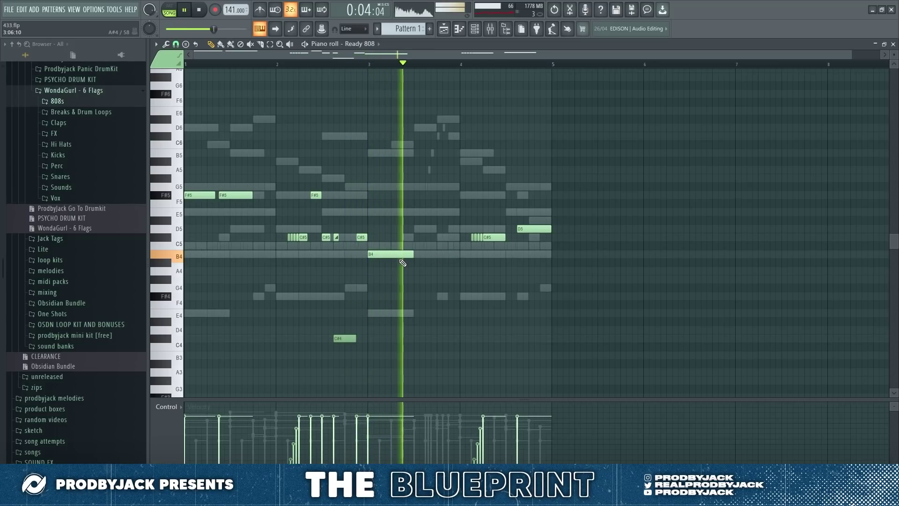
pyautogui.click(490, 29)
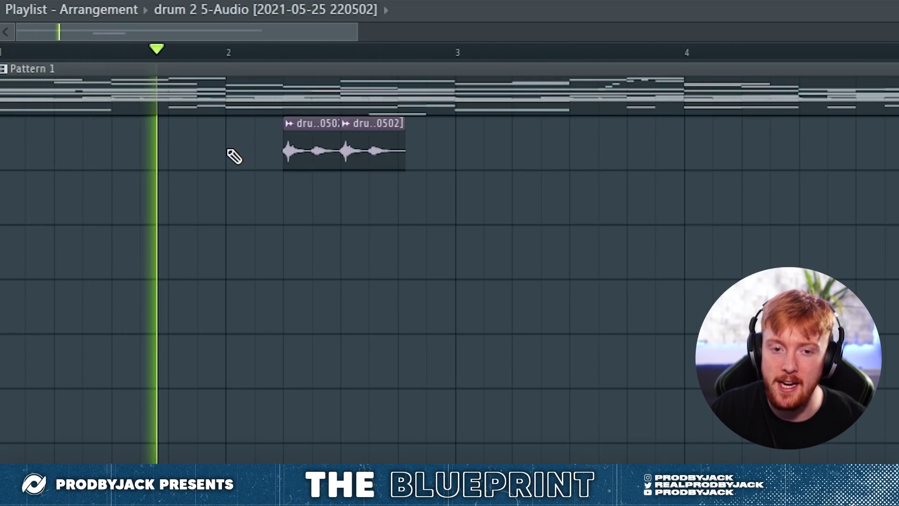
# Move the pair of drum 2 5-Audio clips on Track 2 from bar 2 to bar 4.
pyautogui.moveTo(422, 158); pyautogui.dragTo(768, 150)
pyautogui.scroll(-2, 712, 197)
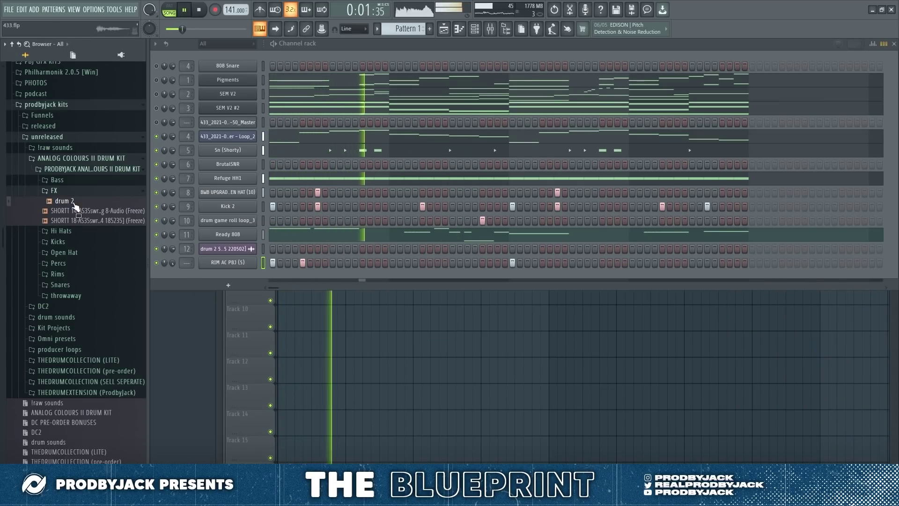
# Load the drum 2 sample as a new channel with a hit on step 13 of bar 2, clearing the hit in bar 4.
pyautogui.moveTo(207, 261); pyautogui.dragTo(219, 272)
pyautogui.click(481, 277)
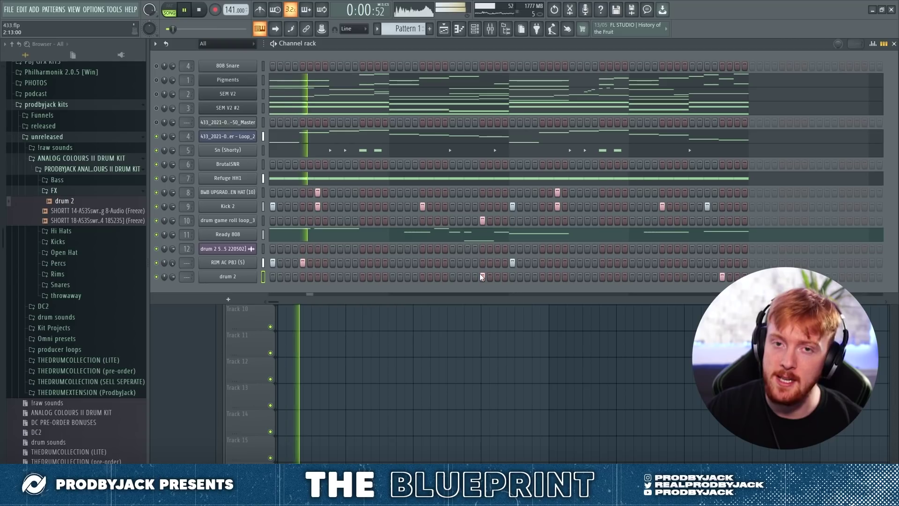
pyautogui.click(228, 276)
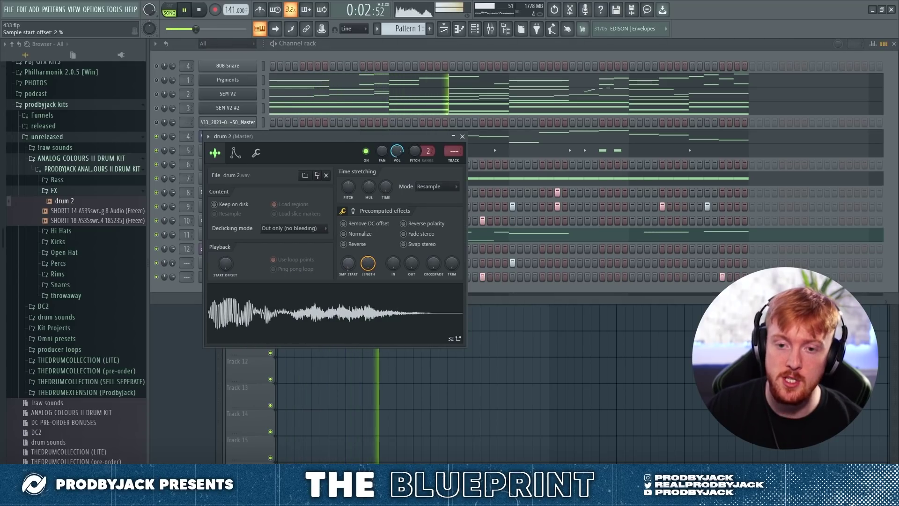
pyautogui.click(724, 281)
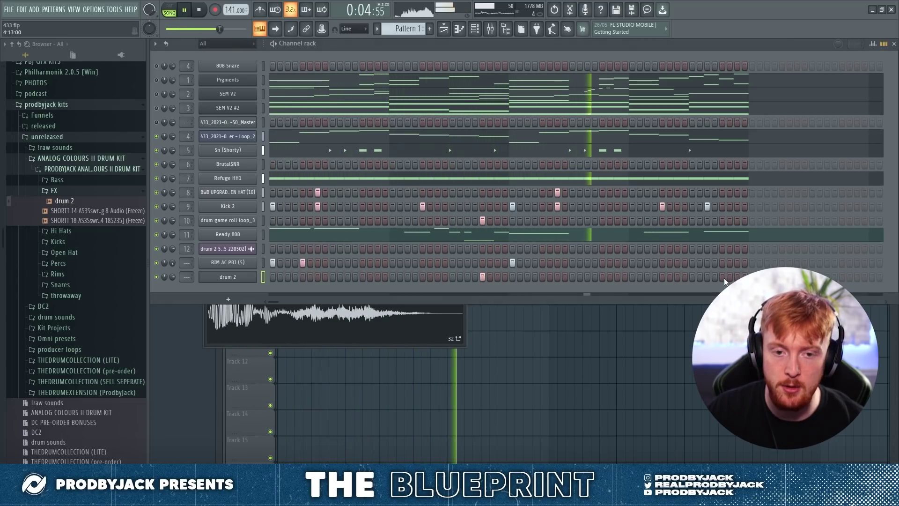
# Route the drumrollplease clip to mixer track 13 and lower that track's volume to about 68%.
pyautogui.scroll(10, 185, 262)
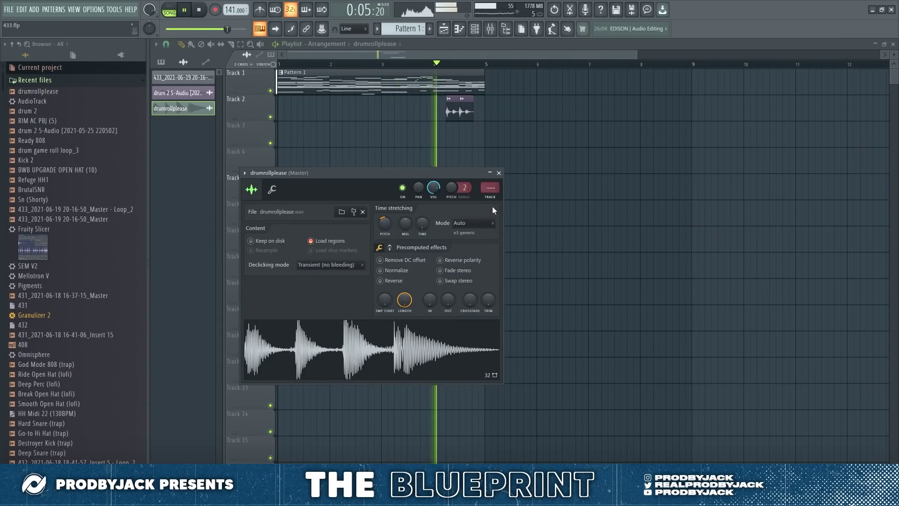
pyautogui.hotkey('ctrl', 'l')
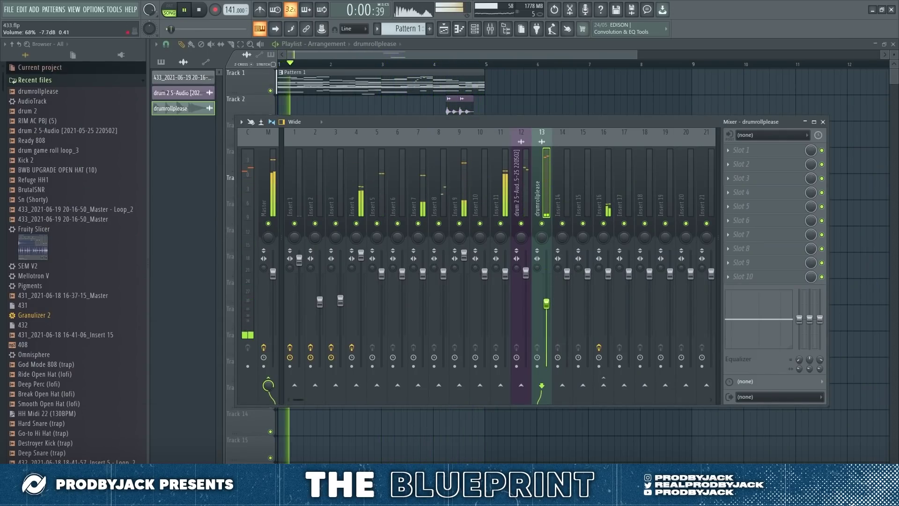
pyautogui.press('F9')
pyautogui.scroll(-1, 356, 72)
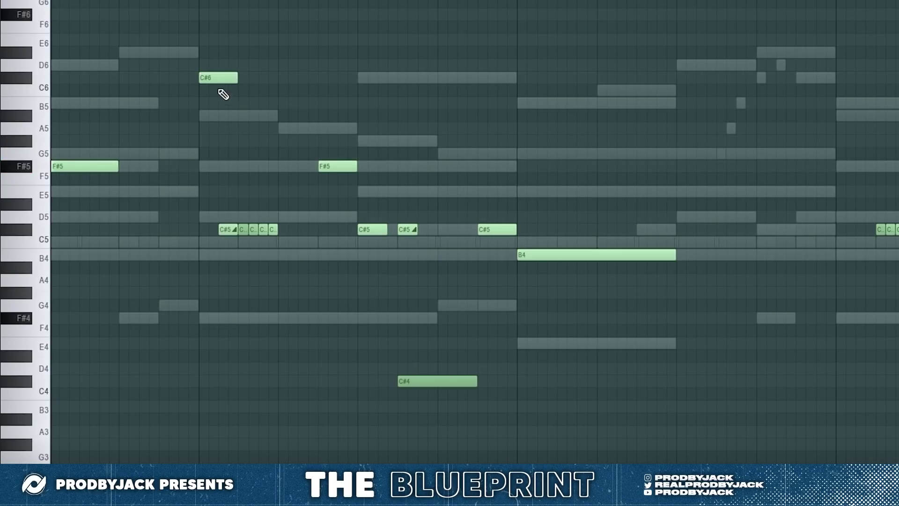
# Add a two-step C#5 note on beat 2 of bar 2, directly after the short C#5 run in the 808 line.
pyautogui.click(283, 229)
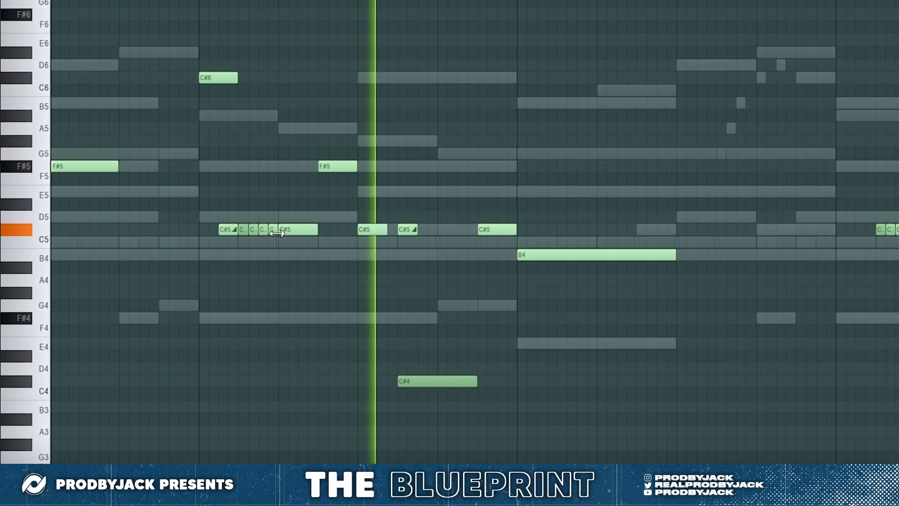
pyautogui.scroll(-2, 167, 196)
pyautogui.scroll(3, 169, 197)
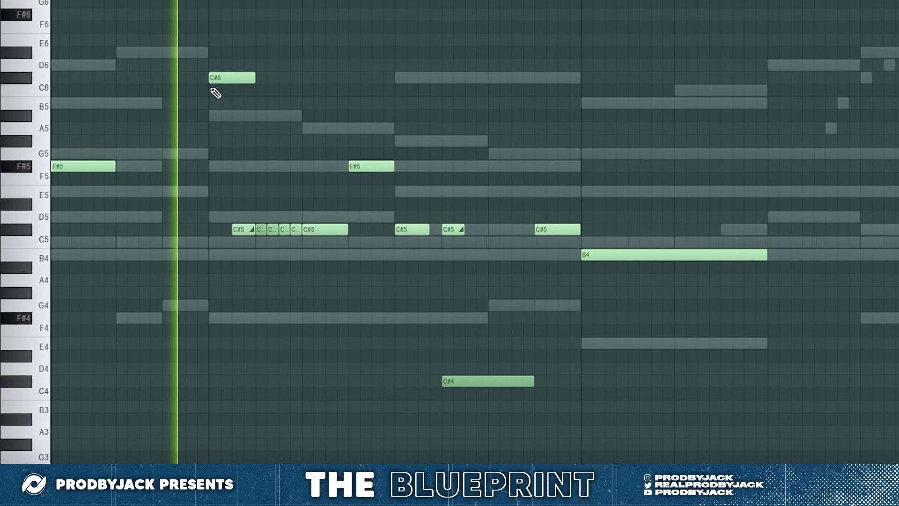
pyautogui.scroll(-4, 215, 89)
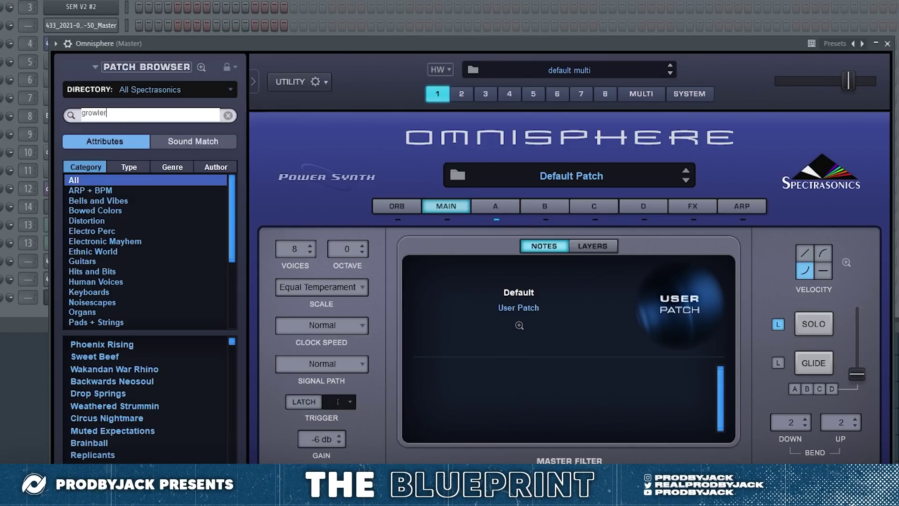
# Search the Omnisphere patches for "growler", pick Growler Moog Bass and close the plugin window.
pyautogui.press('Return')
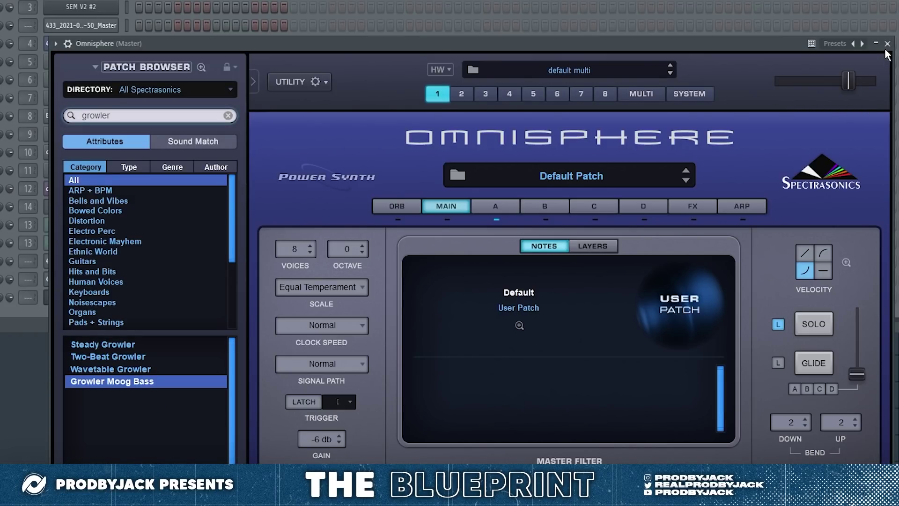
pyautogui.click(887, 44)
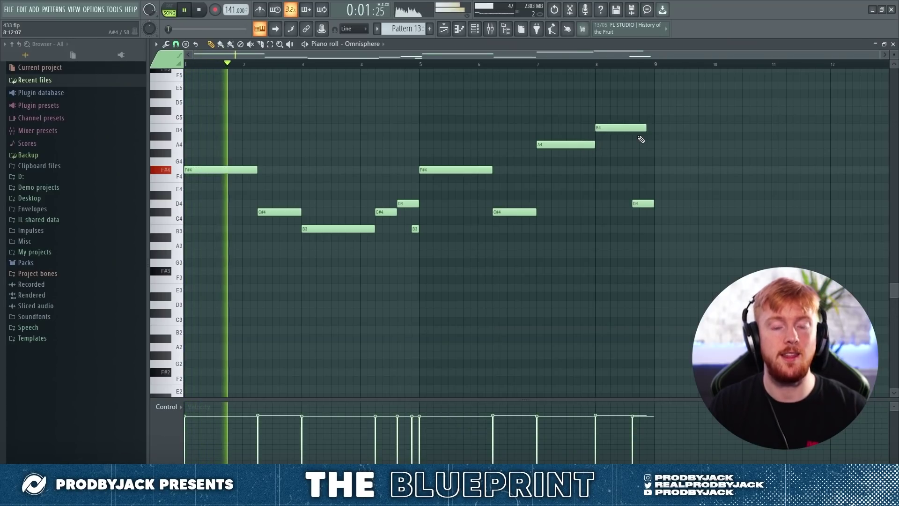
# Shorten the B4 note in bar 8 of Pattern 13 to end where the D4 note starts, and return to the playlist.
pyautogui.moveTo(645, 128); pyautogui.dragTo(630, 128)
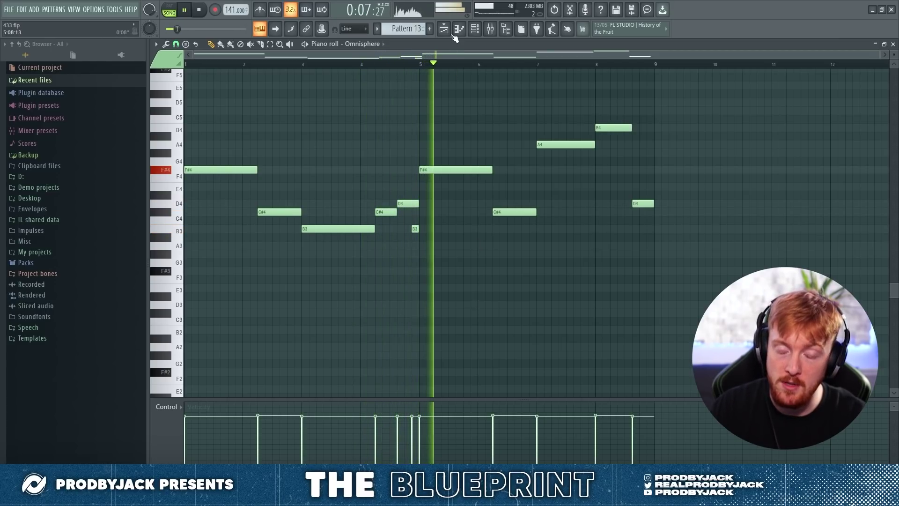
pyautogui.scroll(-1, 475, 140)
pyautogui.scroll(3, 455, 47)
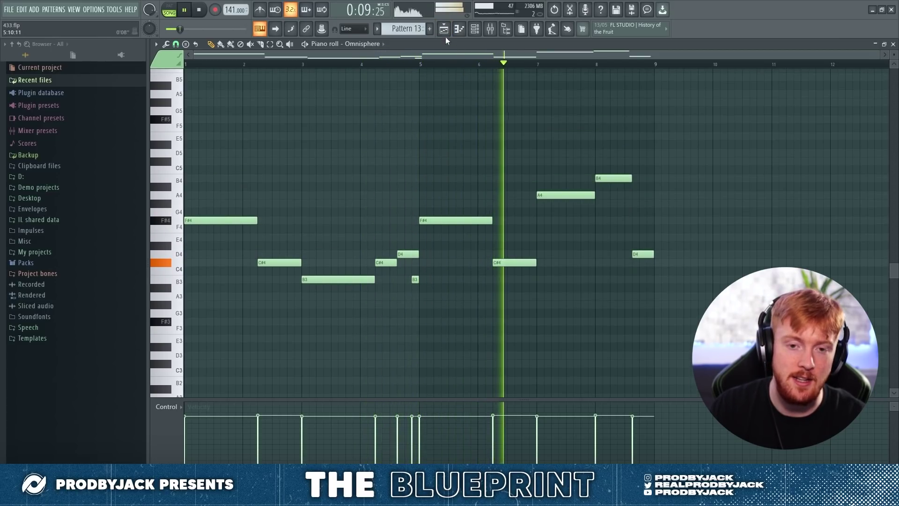
pyautogui.click(445, 32)
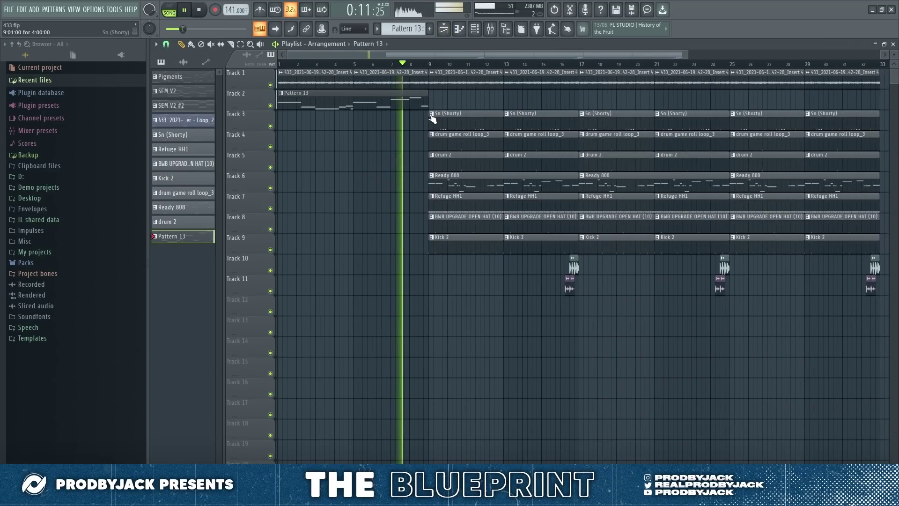
# Close Decapitator on Insert 17, lower the insert's volume to about 65%, and hide the mixer.
pyautogui.scroll(3, 432, 118)
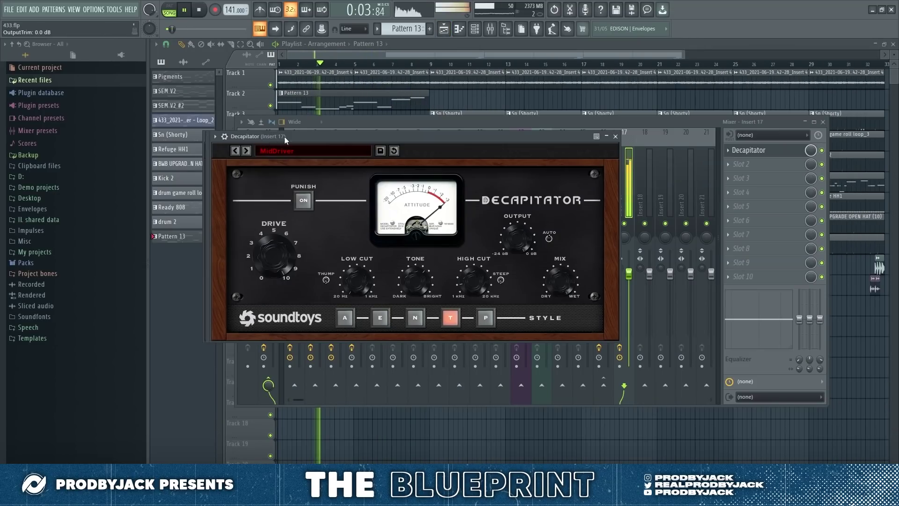
pyautogui.moveTo(713, 126); pyautogui.dragTo(423, 121)
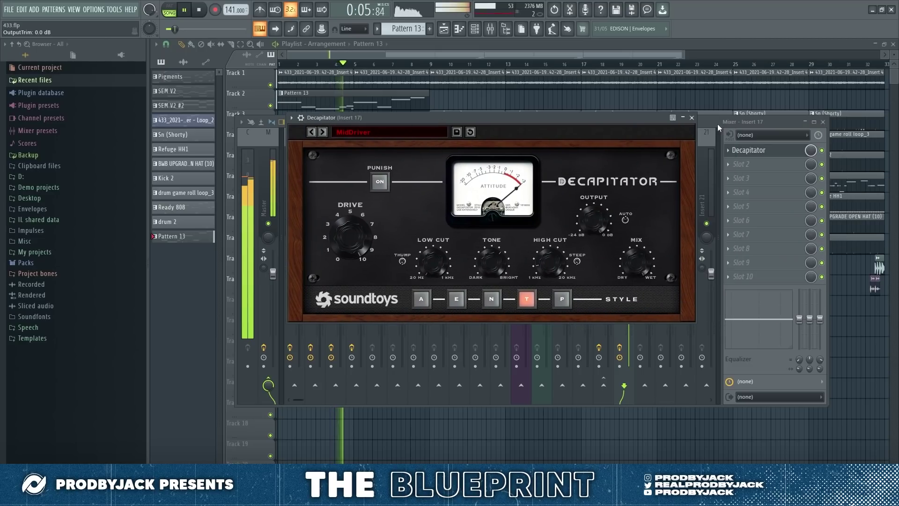
pyautogui.click(695, 117)
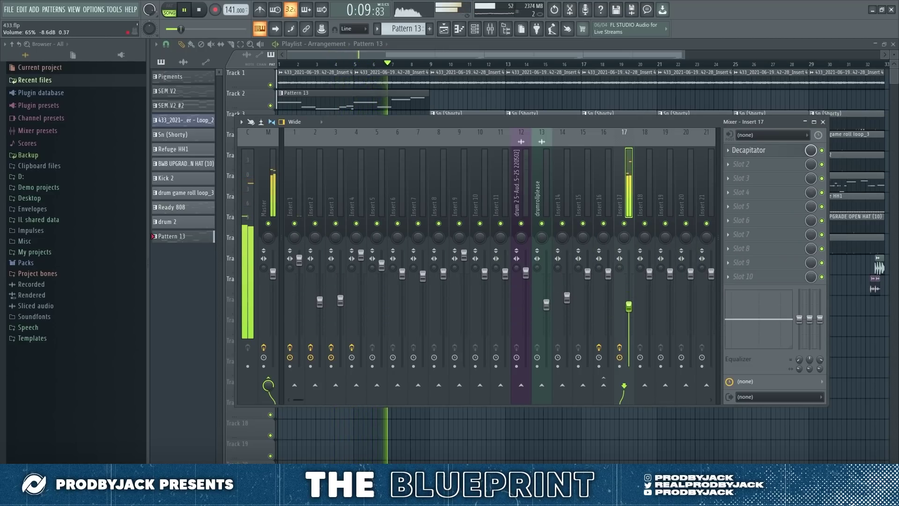
pyautogui.press('F9')
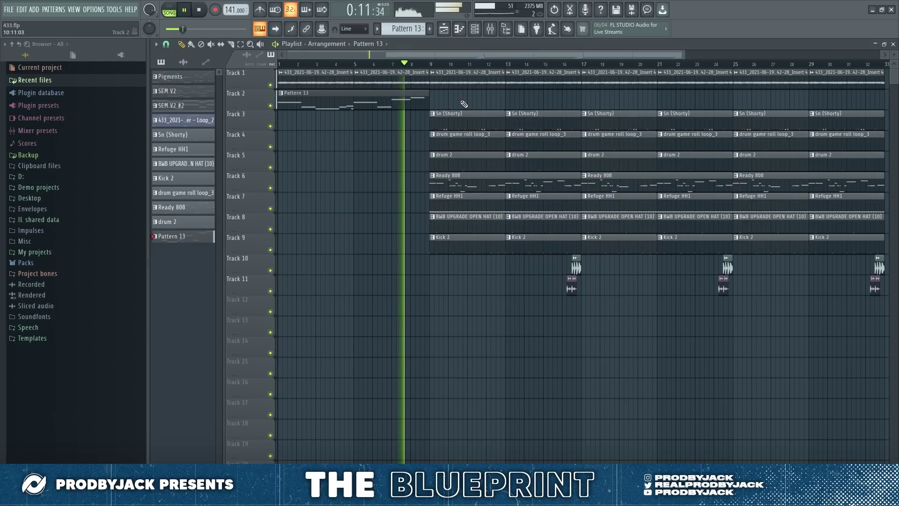
# Extend the A4 note in Pattern 13 to beat 2 of bar 8, with the B4 note starting right after it.
pyautogui.doubleClick(412, 102)
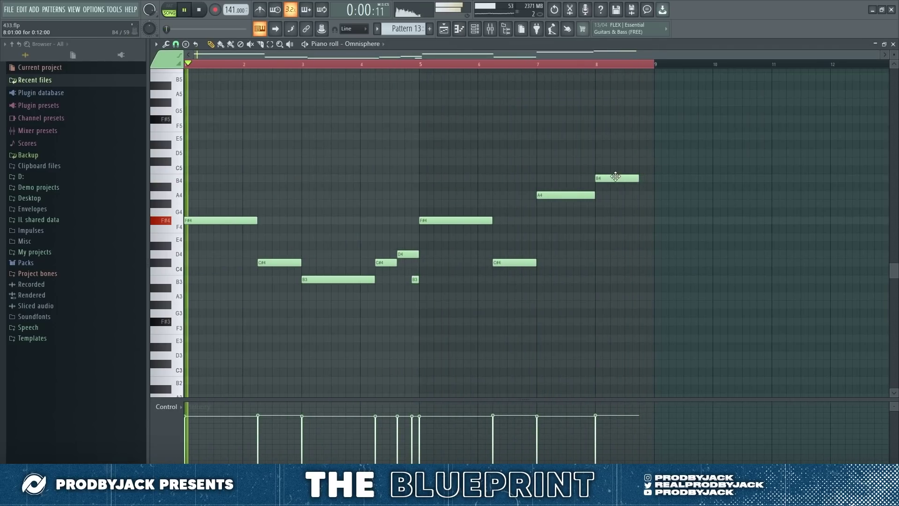
pyautogui.moveTo(594, 195); pyautogui.dragTo(606, 197)
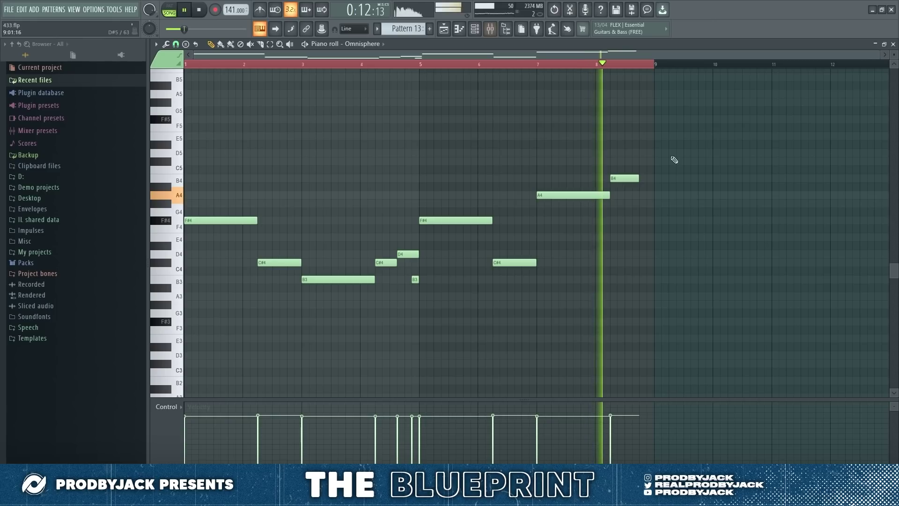
pyautogui.click(443, 30)
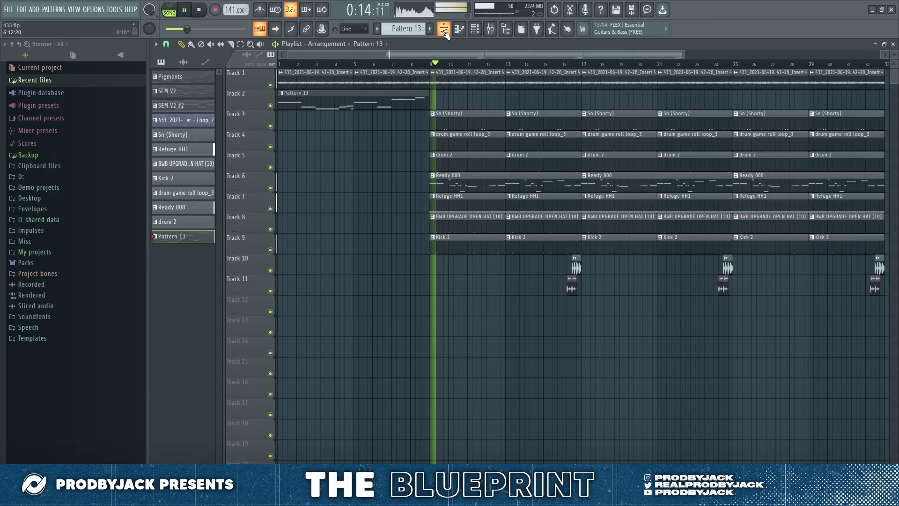
# Raise the volume of Insert 11 slightly while the arrangement plays, and hide the mixer.
pyautogui.scroll(-2, 424, 190)
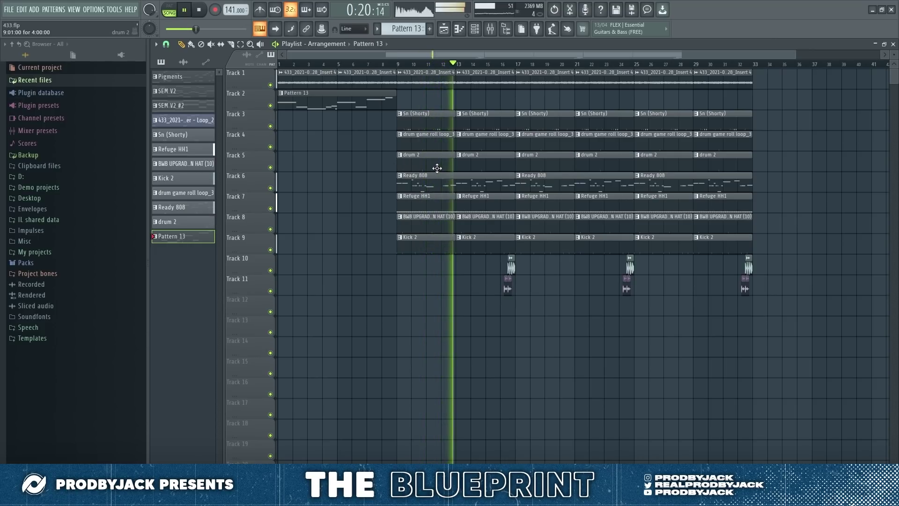
pyautogui.click(490, 29)
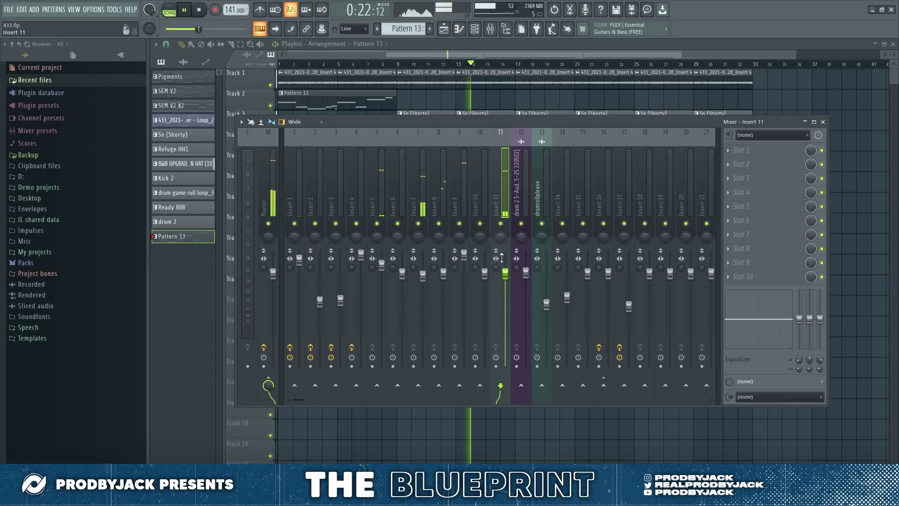
pyautogui.moveTo(507, 275); pyautogui.dragTo(508, 271)
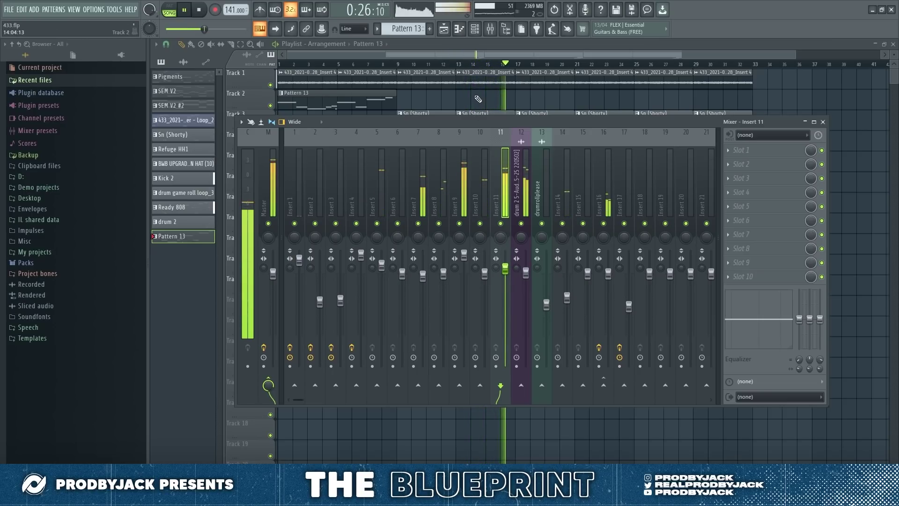
pyautogui.press('F9')
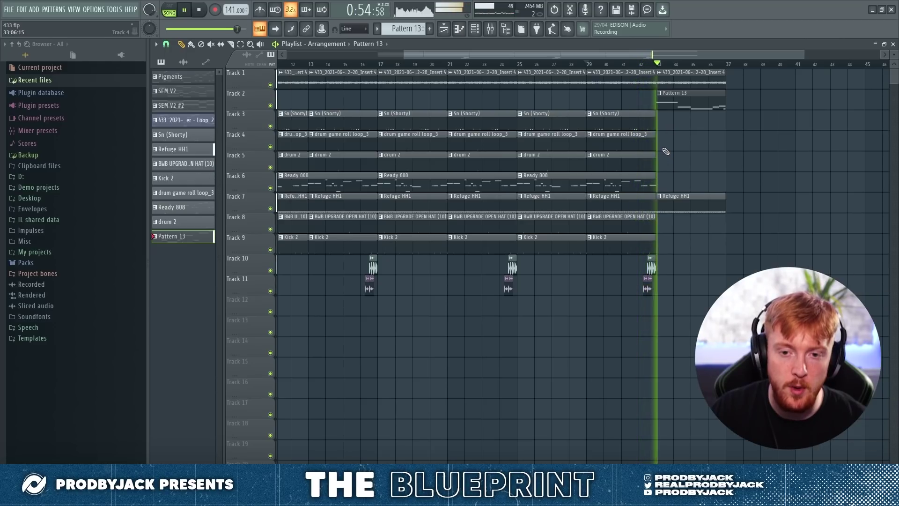
# Duplicate the clips in bars 33 to 36 into bars 37 to 40 of the arrangement and clear the selection.
pyautogui.scroll(-2, 670, 169)
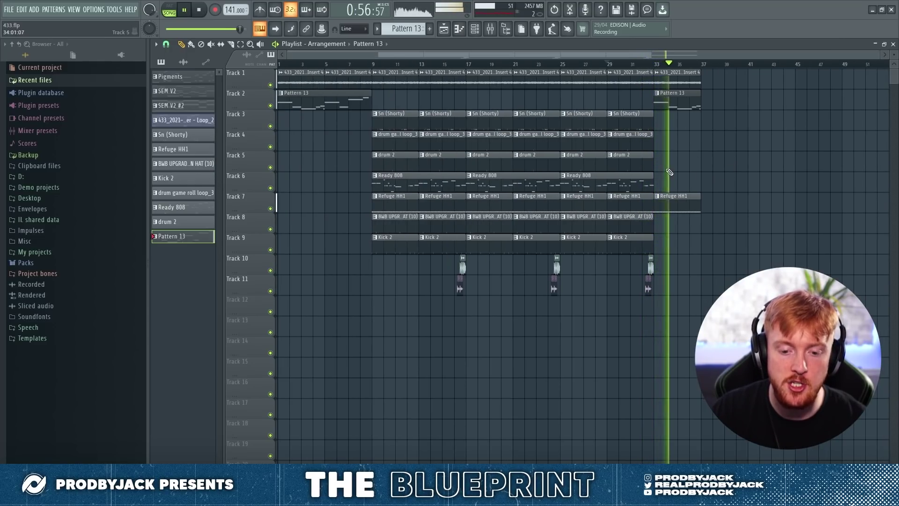
pyautogui.scroll(2, 733, 168)
pyautogui.moveTo(703, 253); pyautogui.dragTo(671, 71)
pyautogui.hotkey('ctrl', 'b')
pyautogui.scroll(-2, 682, 170)
pyautogui.keyDown('ctrl'); pyautogui.click(747, 244); pyautogui.keyUp('ctrl')
# Copy the drum fill clips on Tracks 10 and 11 from the end of bar 32 to the end of bar 40.
pyautogui.moveTo(660, 261); pyautogui.dragTo(626, 296)
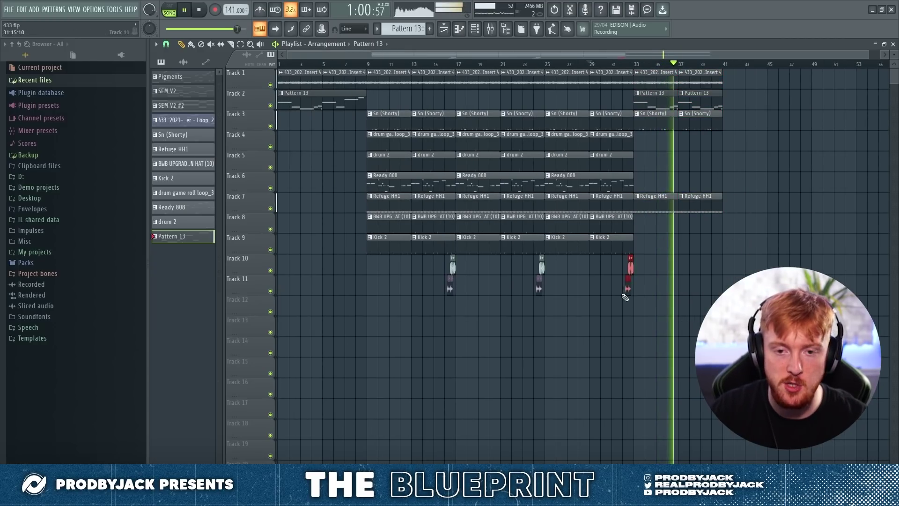
pyautogui.scroll(2, 629, 266)
pyautogui.moveTo(631, 262); pyautogui.dragTo(737, 261)
pyautogui.scroll(-2, 608, 281)
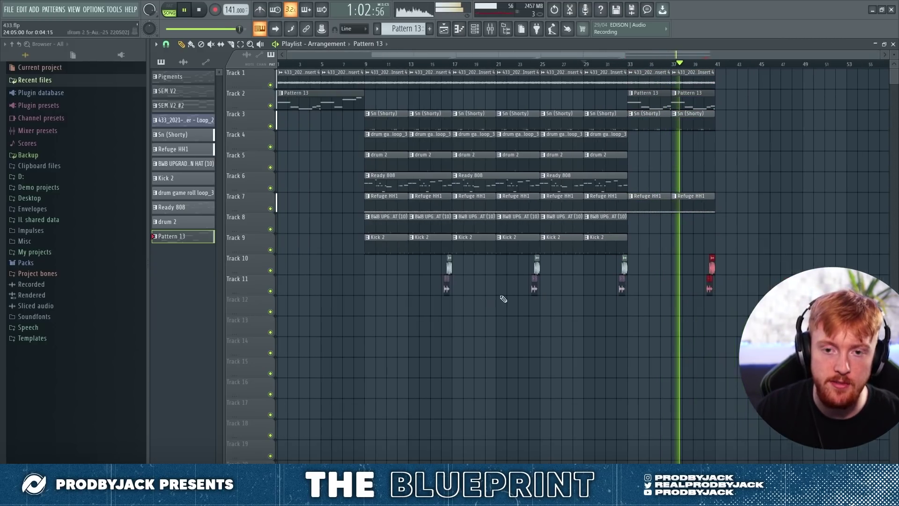
# Duplicate the arrangement's bars 9 to 40 into bars 41 to 72 and select the clips in bars 41 to 48.
pyautogui.moveTo(381, 302); pyautogui.dragTo(711, 77)
pyautogui.hotkey('ctrl', 'b')
pyautogui.scroll(-3, 673, 351)
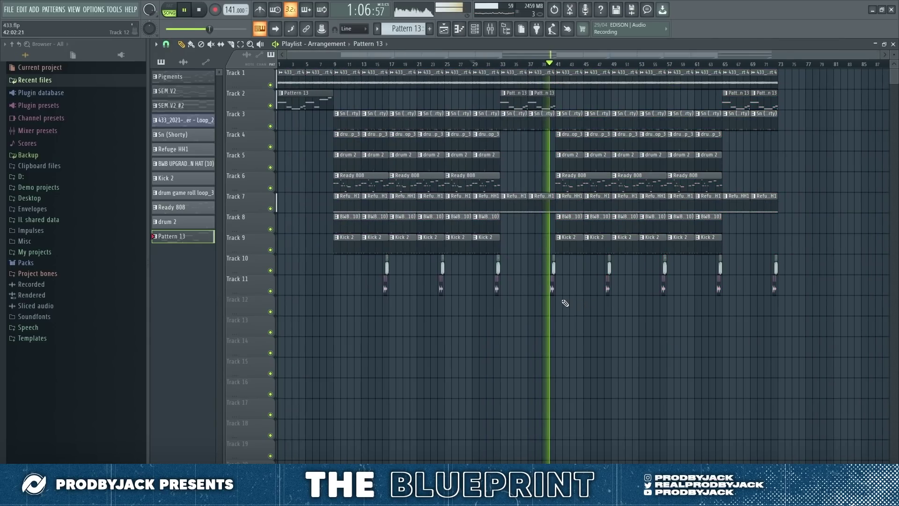
pyautogui.moveTo(561, 304); pyautogui.dragTo(611, 75)
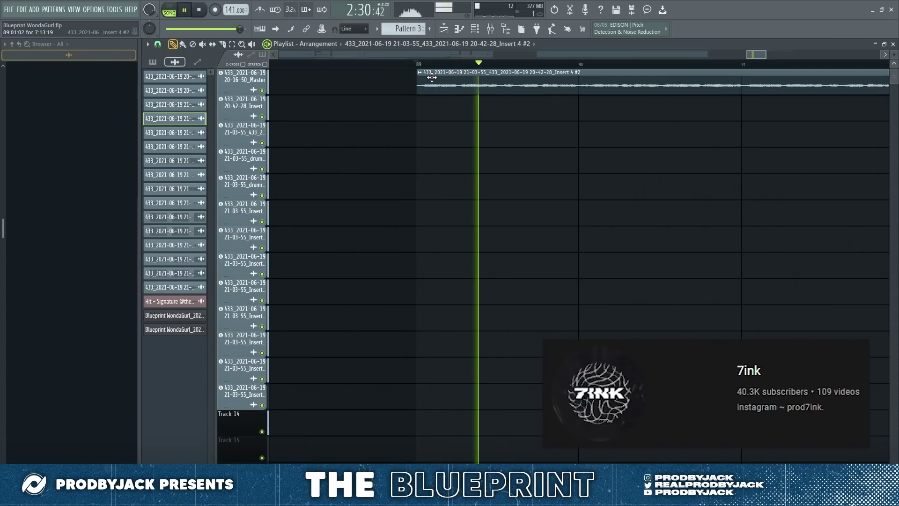
pyautogui.scroll(-5, 436, 71)
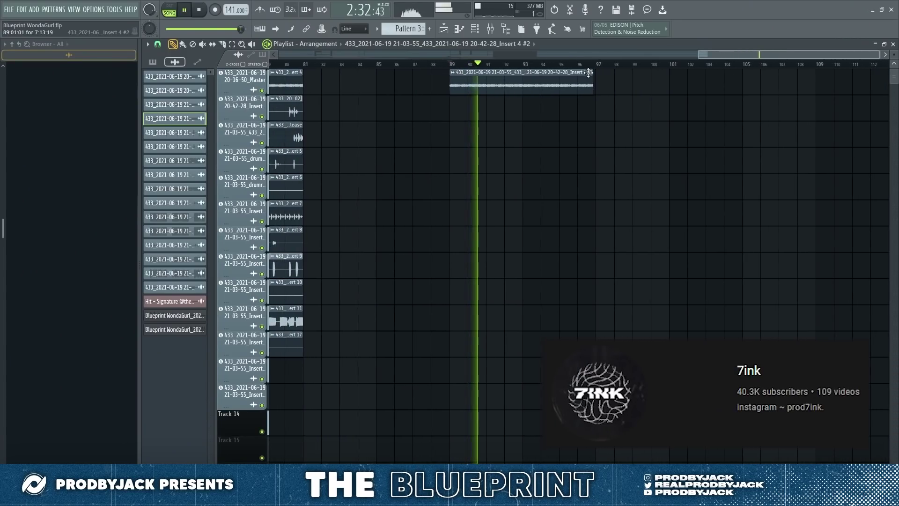
# Make a time selection over the isolated melody clip from bar 89 to bar 97 and show the mixer.
pyautogui.click(591, 66)
pyautogui.scroll(4, 592, 70)
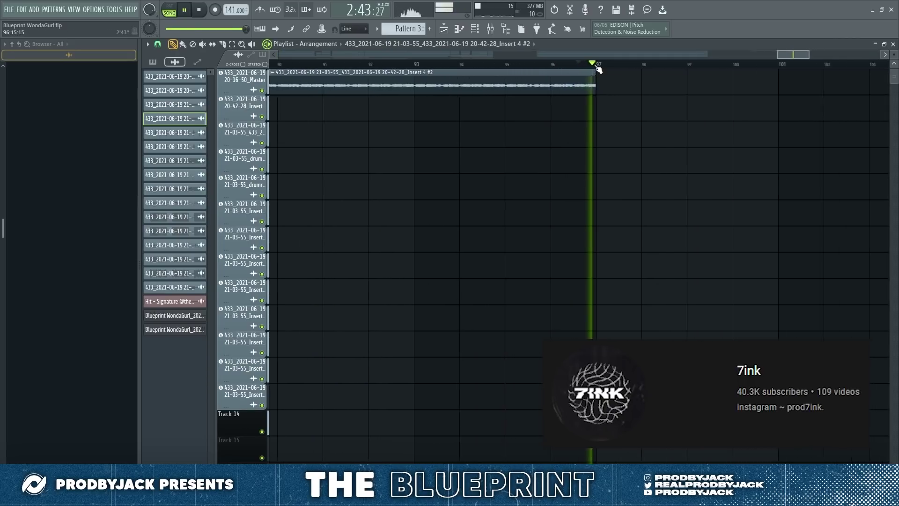
pyautogui.scroll(-5, 600, 67)
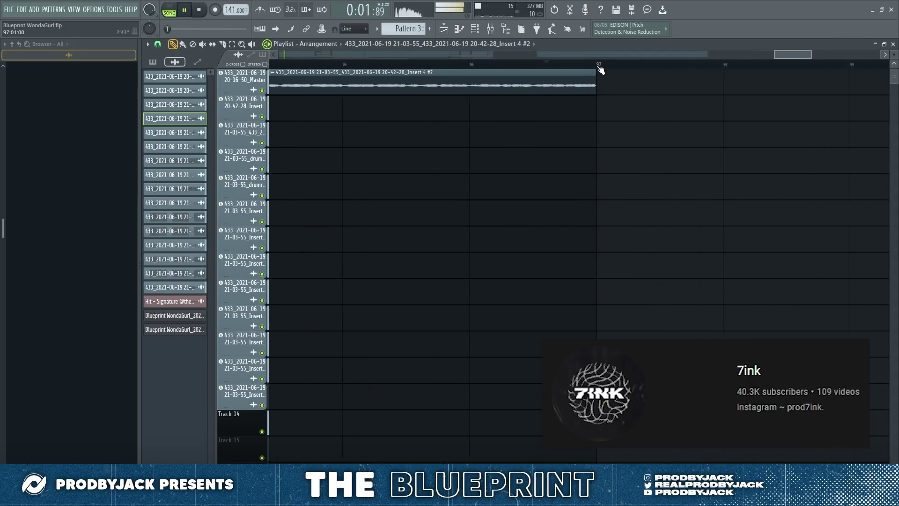
pyautogui.moveTo(600, 66); pyautogui.dragTo(367, 64)
pyautogui.press('F9')
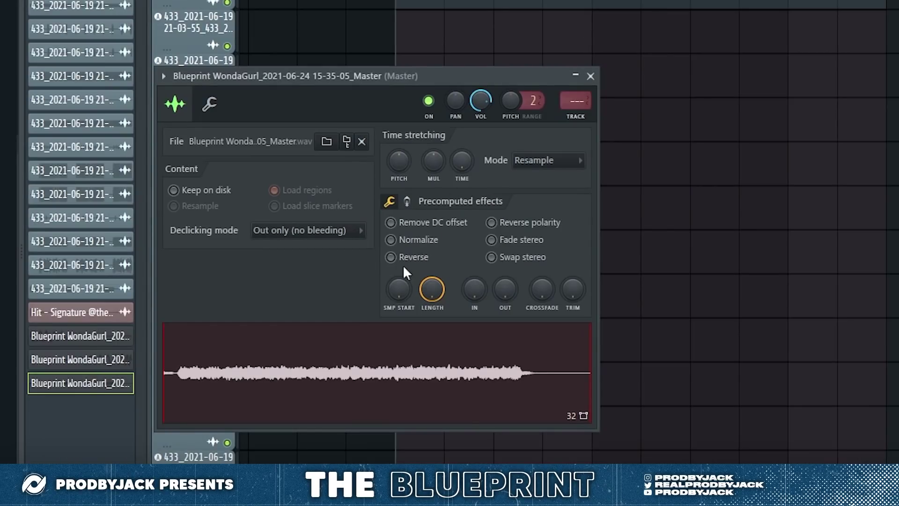
# Reverse the rendered Master melody sample and set its channel volume to about 83%.
pyautogui.click(390, 257)
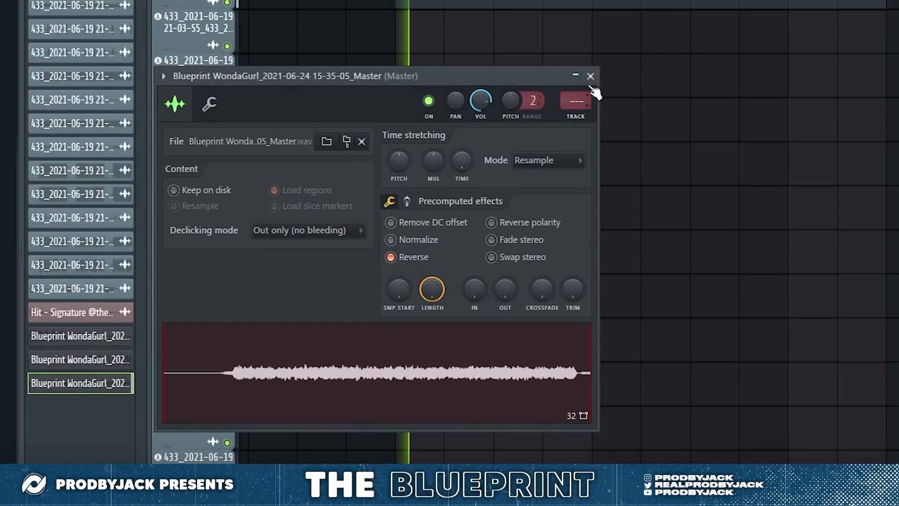
pyautogui.click(590, 76)
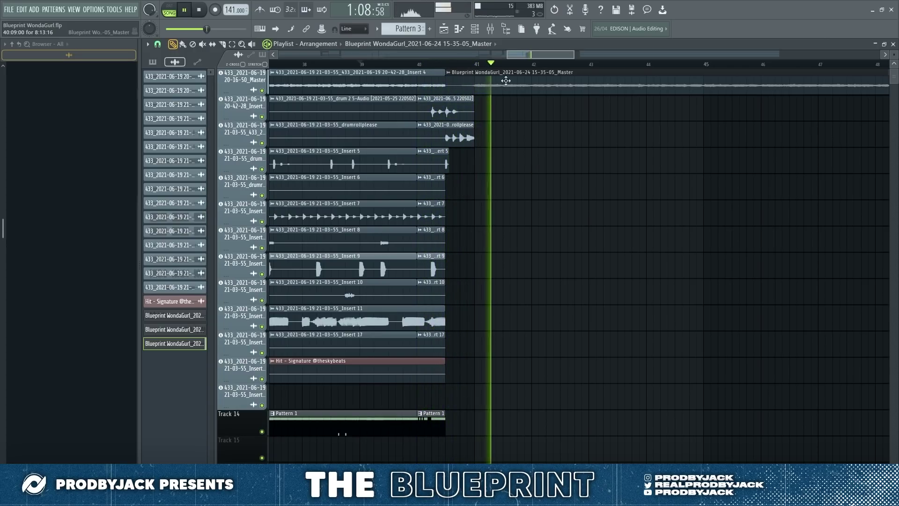
pyautogui.scroll(-8, 513, 73)
pyautogui.doubleClick(528, 79)
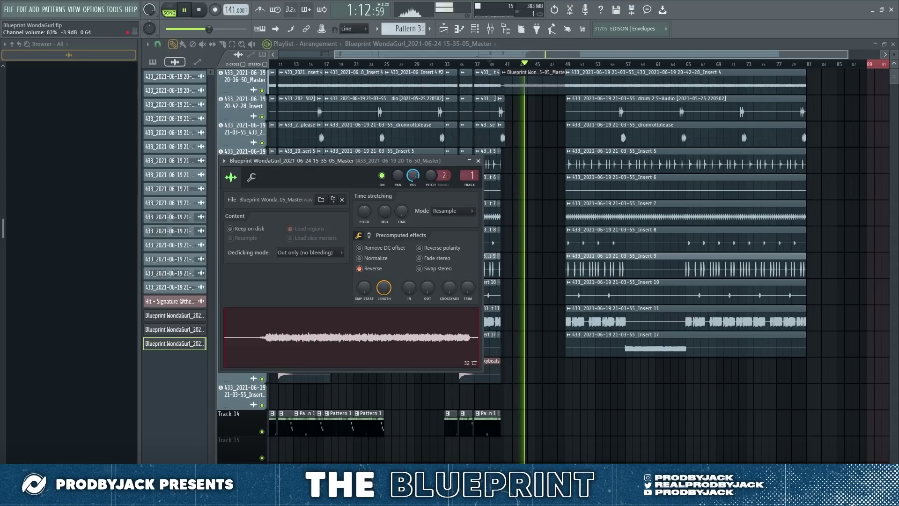
pyautogui.click(478, 160)
# Copy the one-bar Pattern 1 clip from bar 8 on Track 14 to bar 48, directly before the second drop.
pyautogui.scroll(-3, 568, 67)
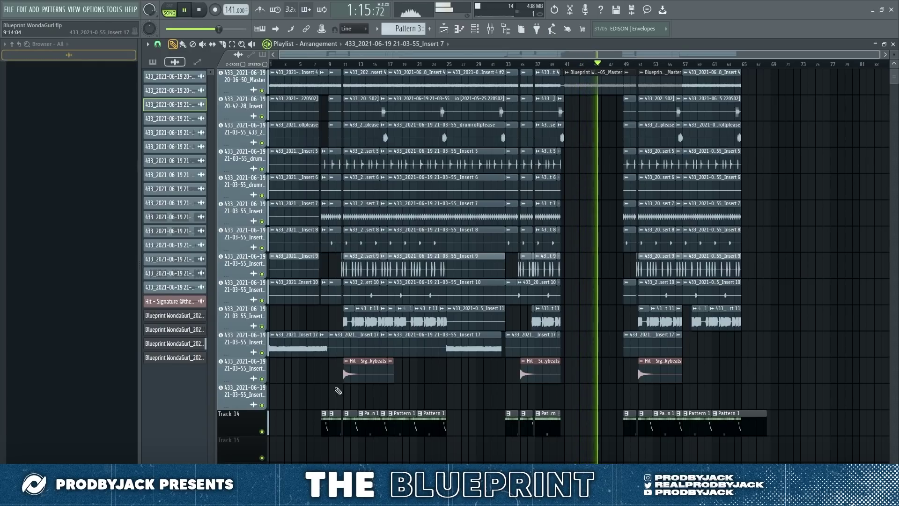
pyautogui.click(324, 421)
pyautogui.moveTo(579, 429); pyautogui.dragTo(618, 434)
pyautogui.scroll(6, 630, 64)
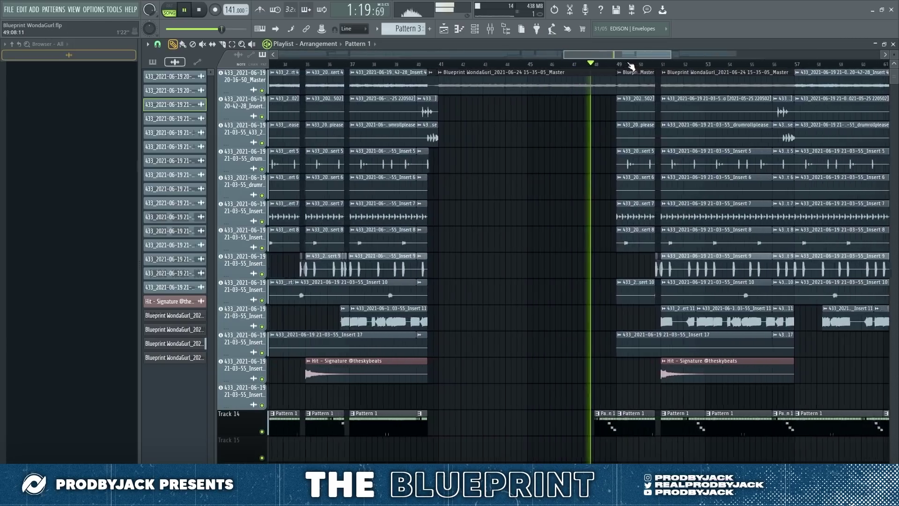
# Copy the one-bar Insert 5, 6, 7, 8 and 10 clips from bar 8 to bar 48.
pyautogui.scroll(-6, 629, 65)
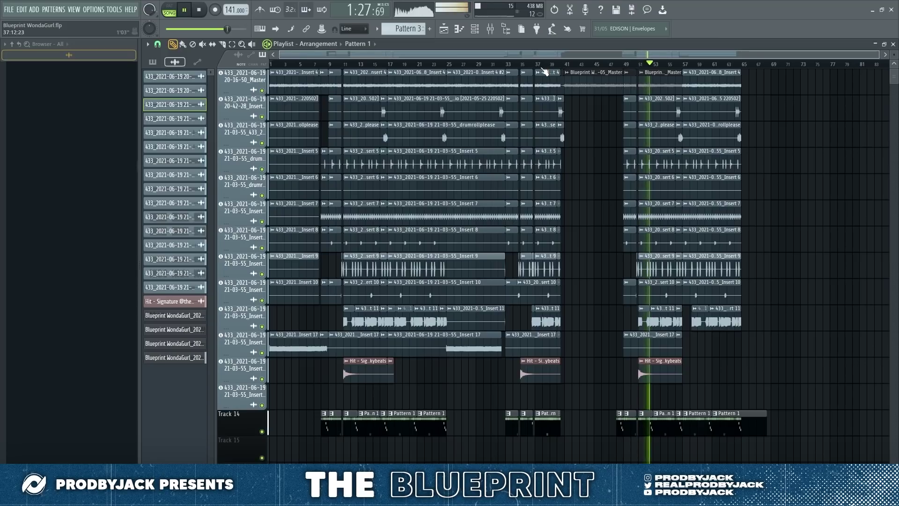
pyautogui.moveTo(329, 141); pyautogui.dragTo(319, 290)
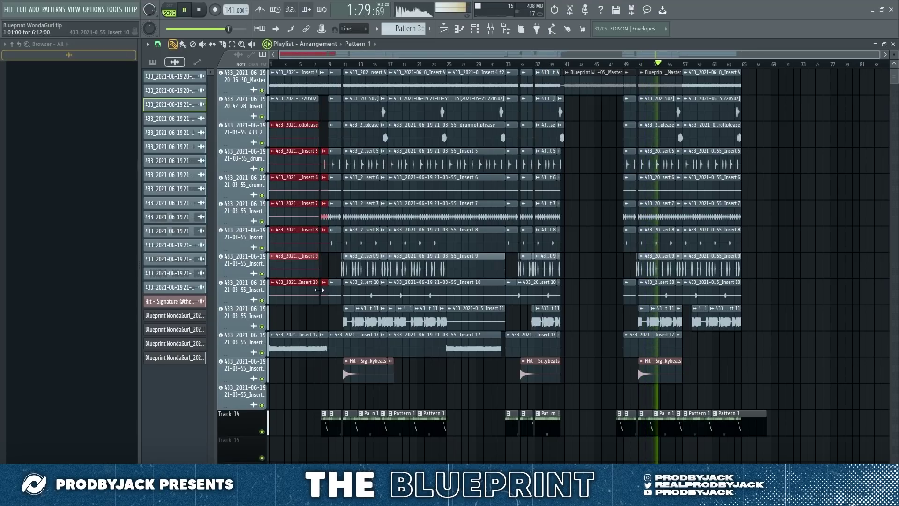
pyautogui.moveTo(328, 160); pyautogui.dragTo(326, 282)
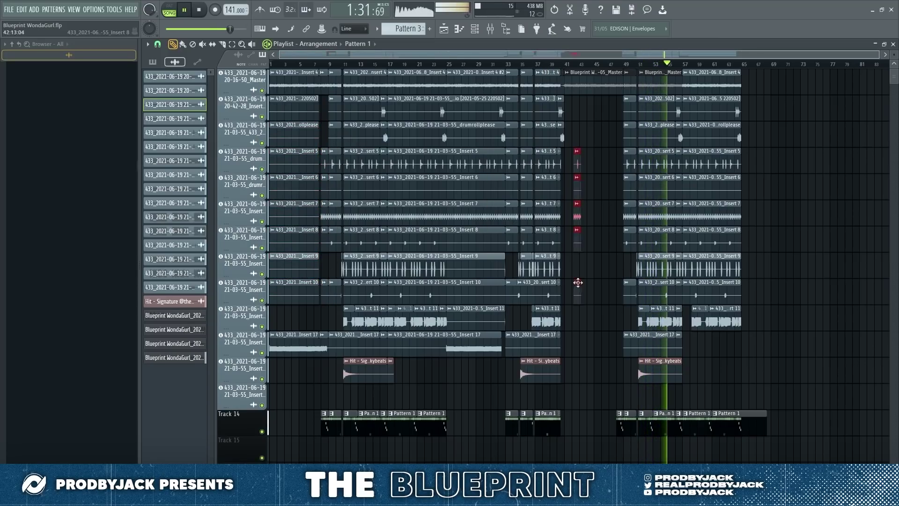
pyautogui.moveTo(578, 282); pyautogui.dragTo(617, 286)
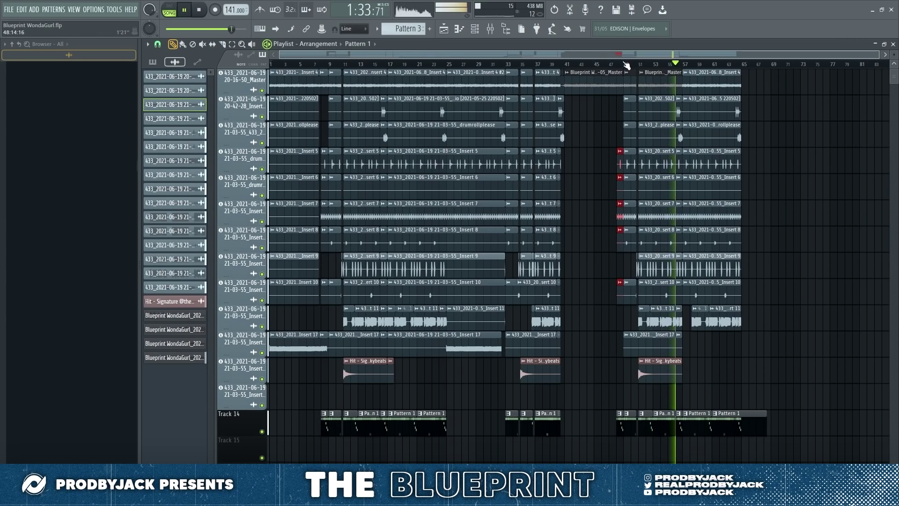